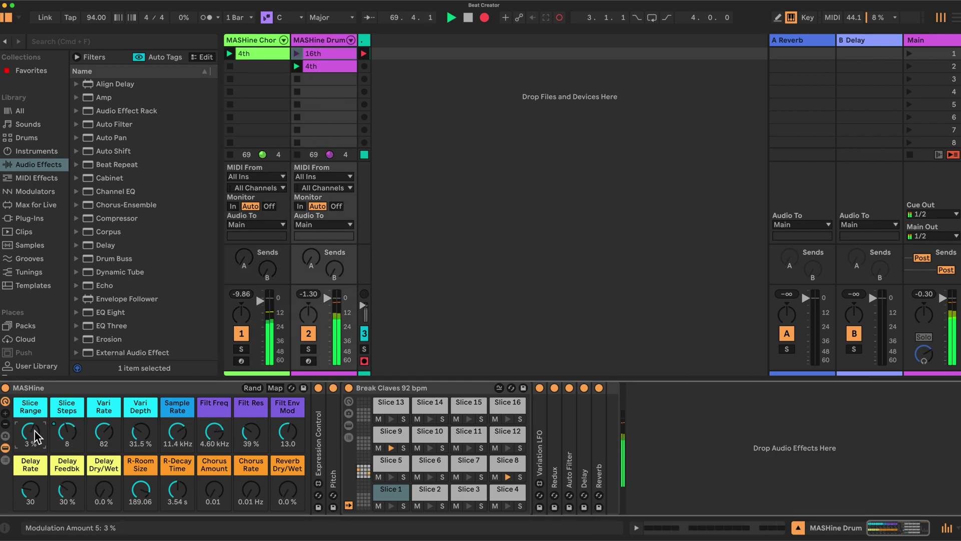
Step: Select the MASHine Chord track and lower its Slice Range macro to 2%
click(260, 46)
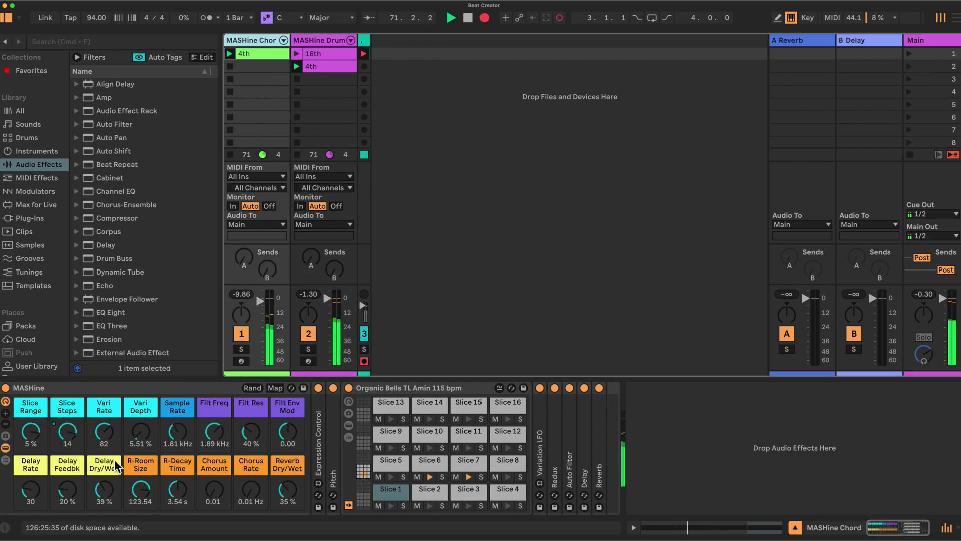
drag(30, 431, 30, 438)
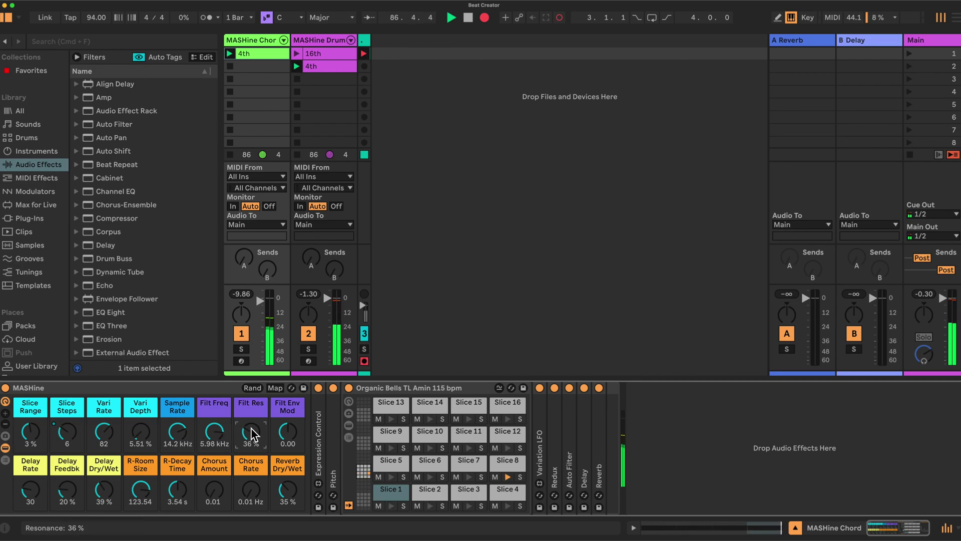
Step: Compare the Slice Range macro on the Drum and Chord racks, then focus the Sample Rate macro
click(321, 39)
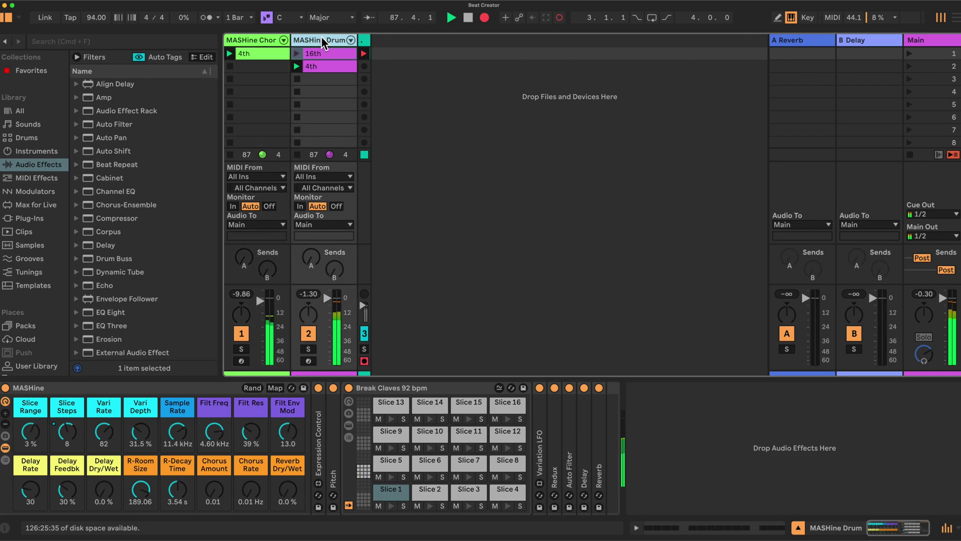
click(33, 440)
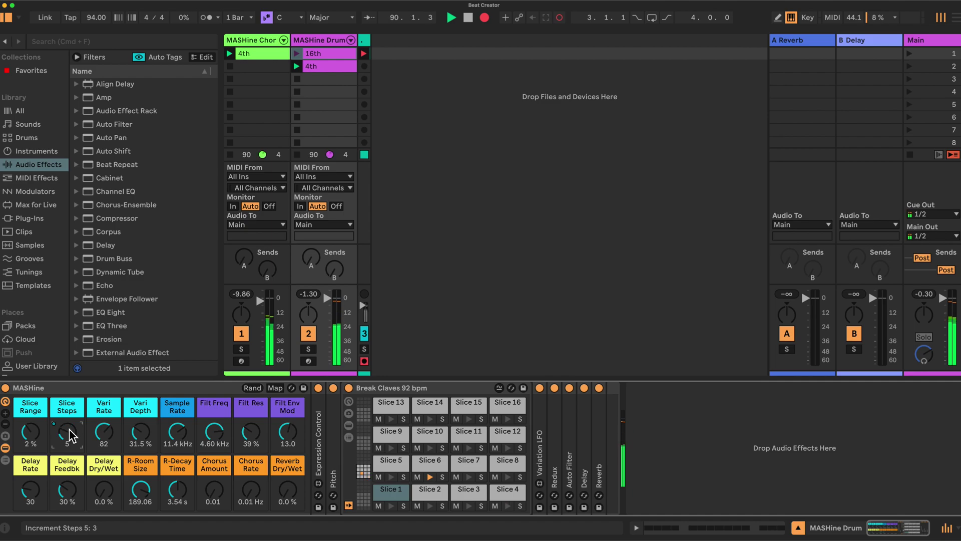
click(262, 40)
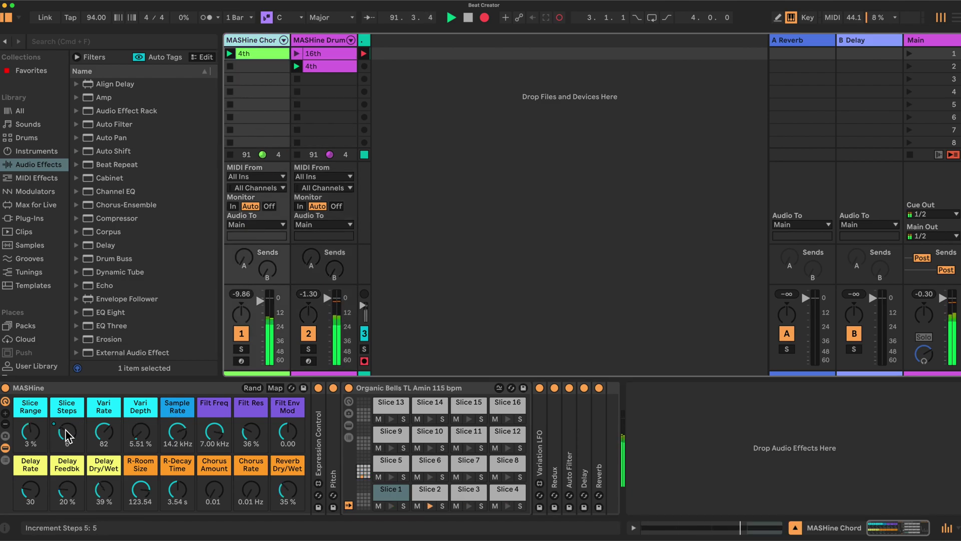
click(30, 431)
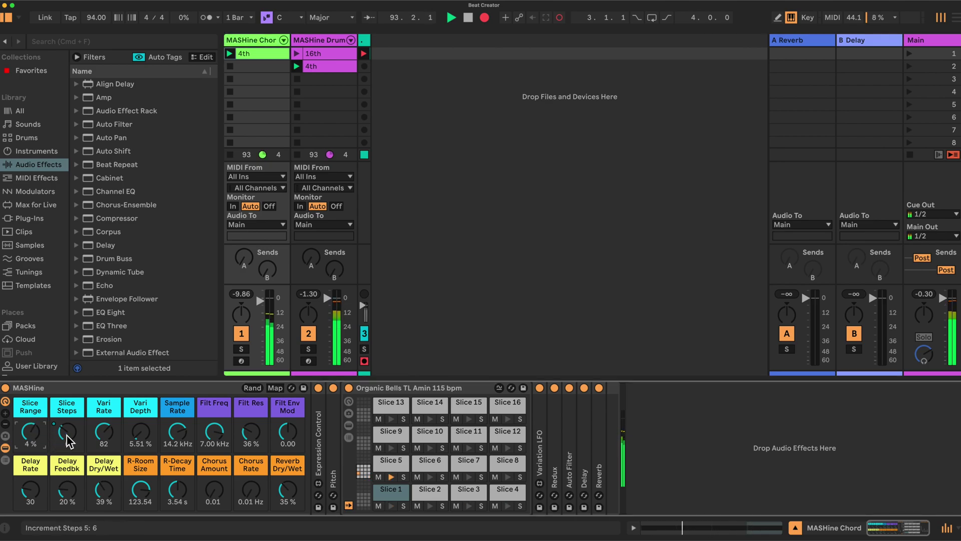
click(188, 433)
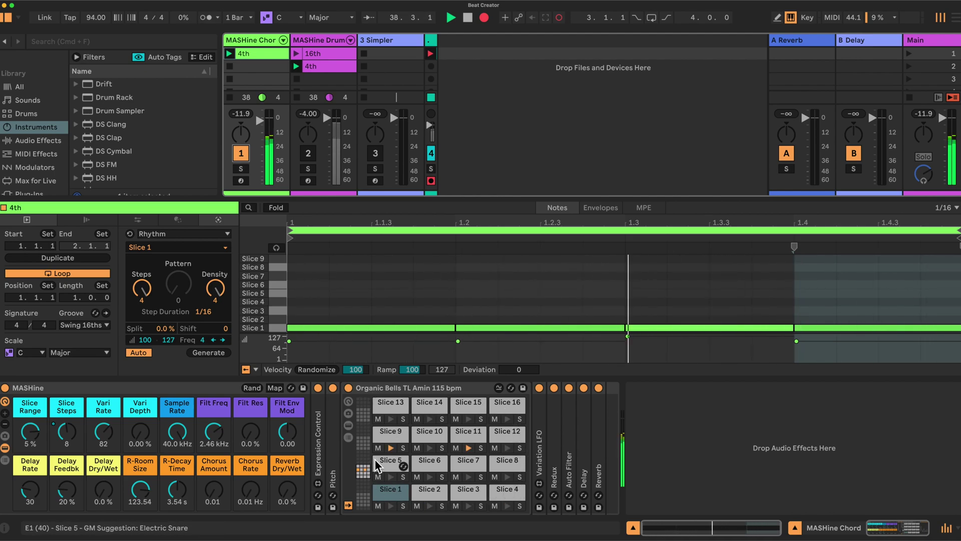
click(318, 329)
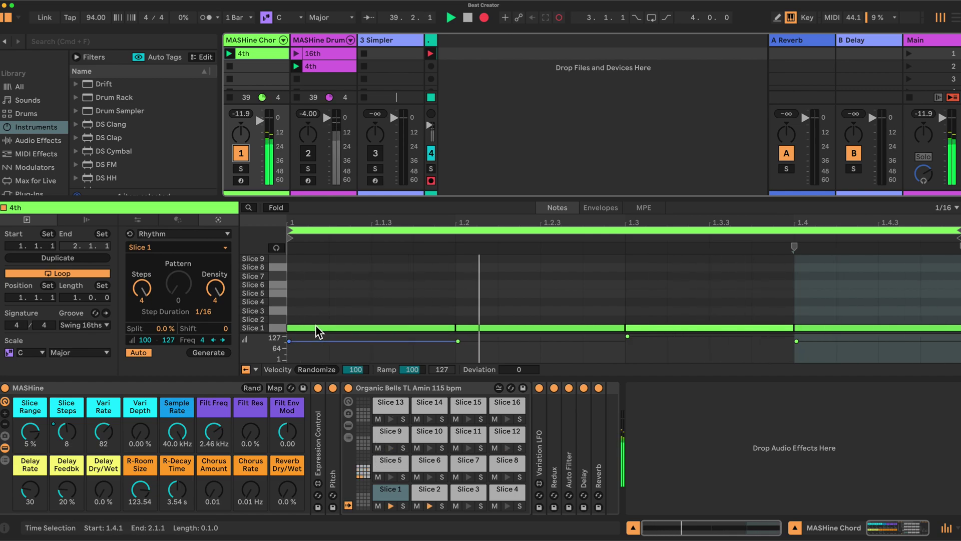
click(310, 270)
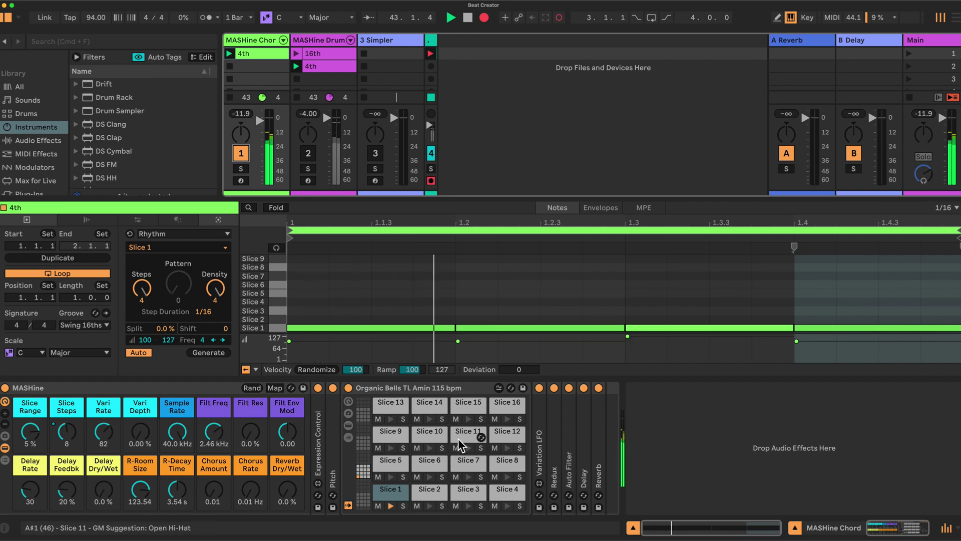
double_click(318, 445)
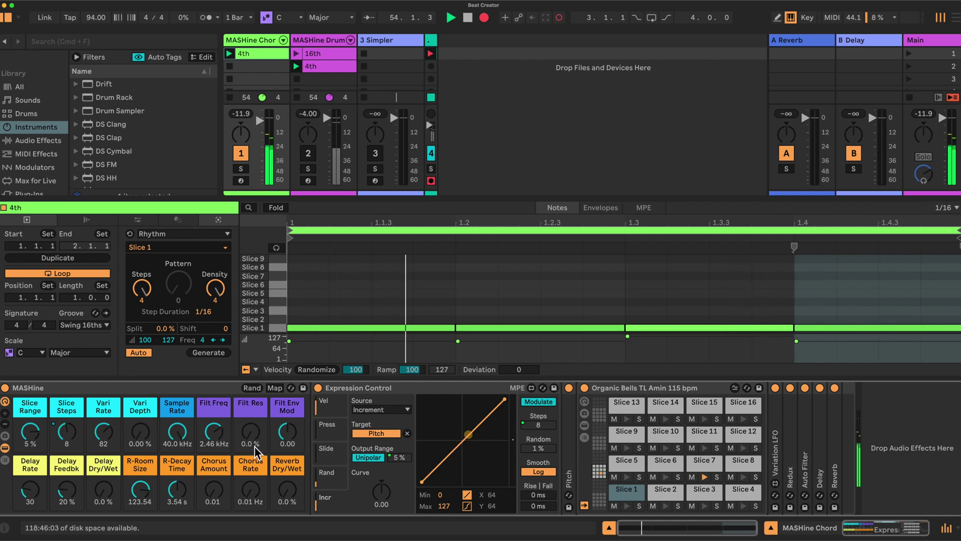
Step: Lower Slice Steps from 8 to 6, check the note at 1.3, and expand the Pitch device
drag(66, 431, 66, 440)
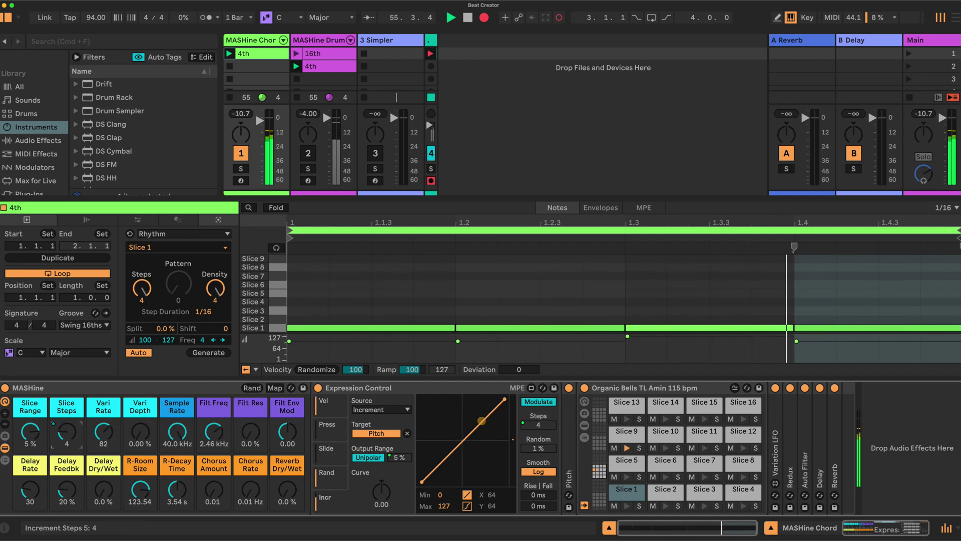
click(670, 328)
click(661, 350)
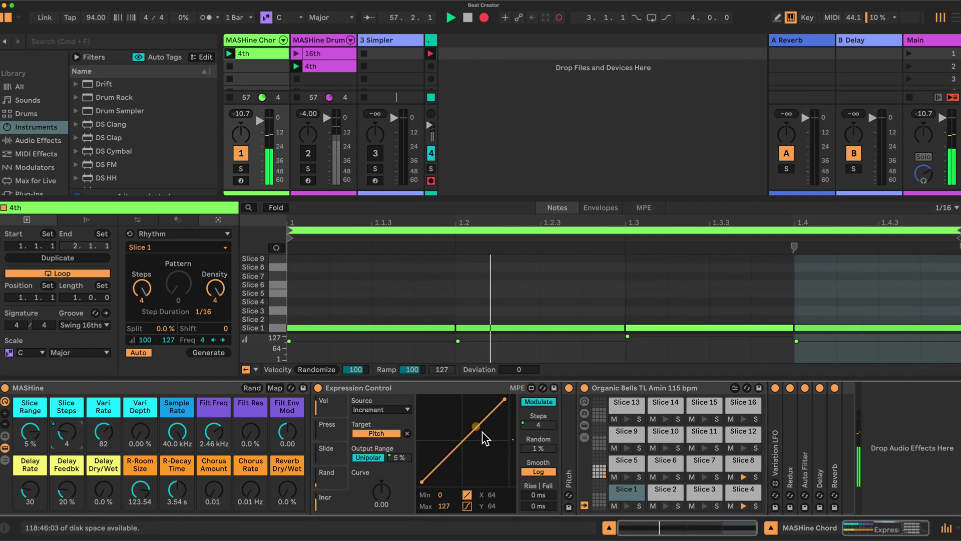
click(571, 437)
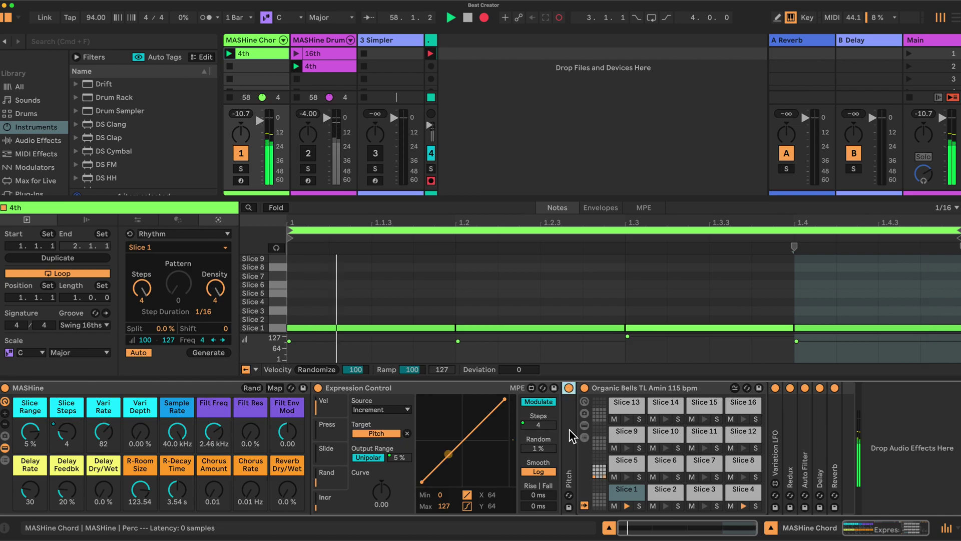
double_click(571, 436)
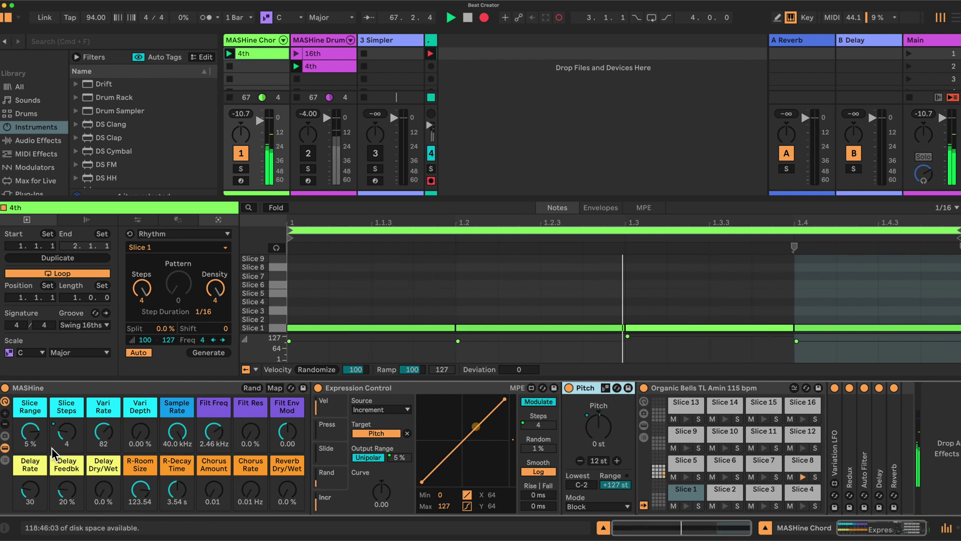
Step: Drop the Slice Range modulation to 0%, bring it back to 2%, and select the first Slice 1 note
drag(39, 442, 39, 449)
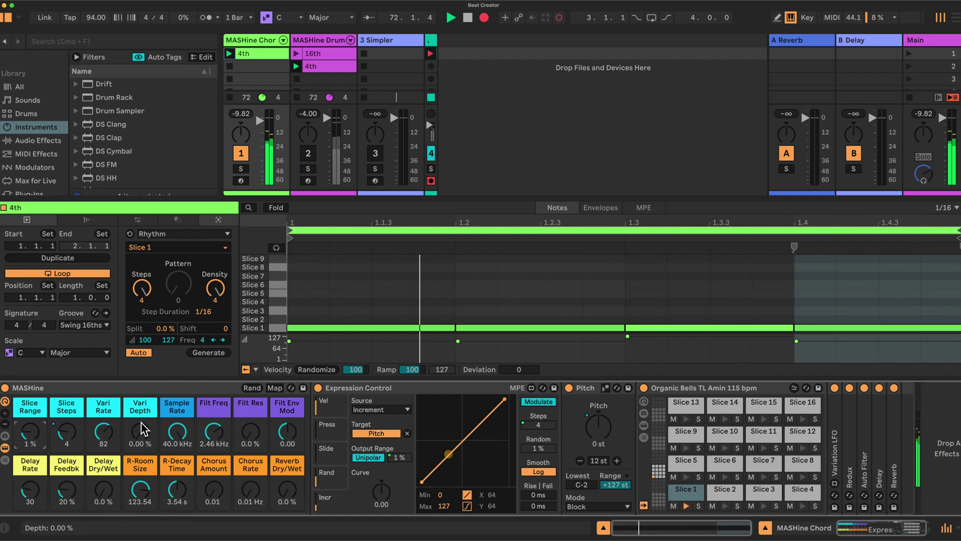
drag(31, 430, 31, 425)
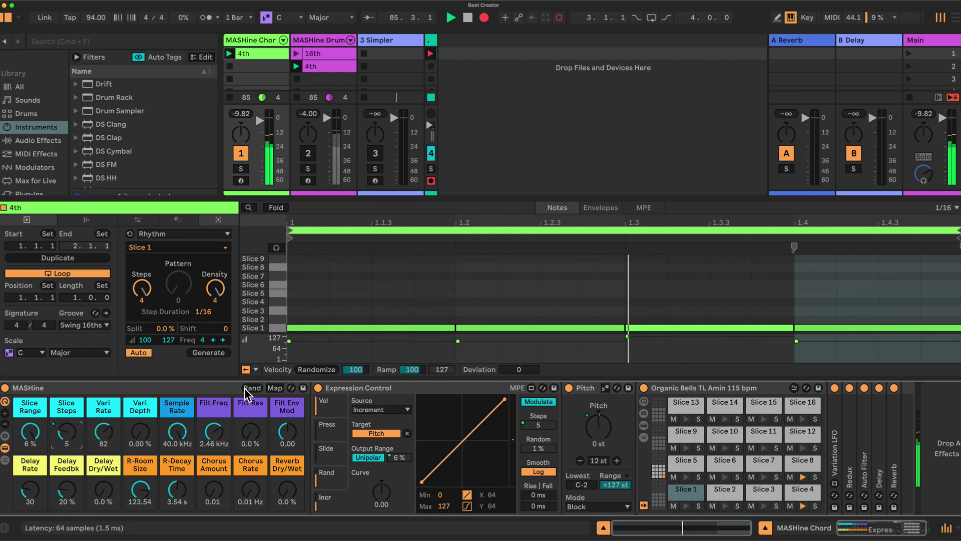
click(447, 341)
Step: Inspect the second and third Slice 1 notes, cut Slice Range modulation from 6% to 5%, and expand Variation LFO
click(492, 327)
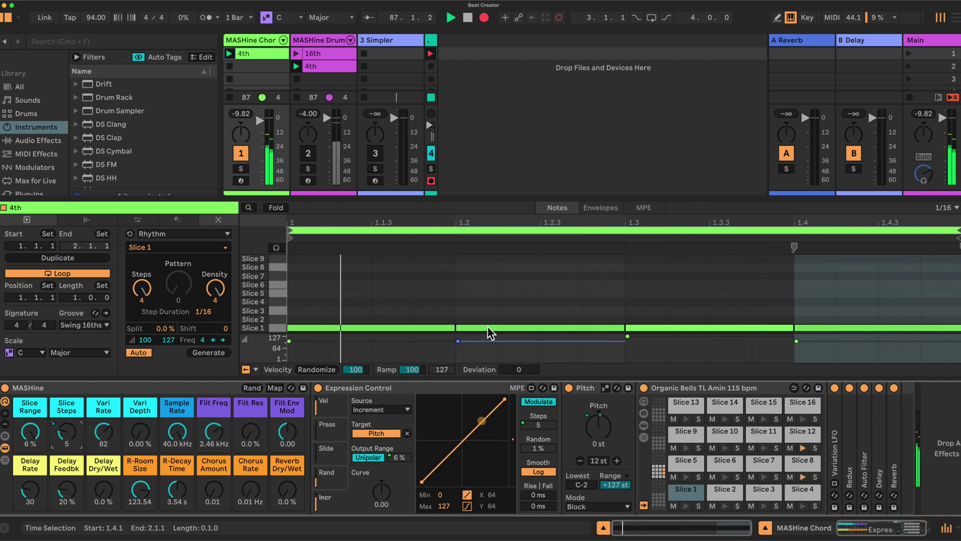
click(733, 328)
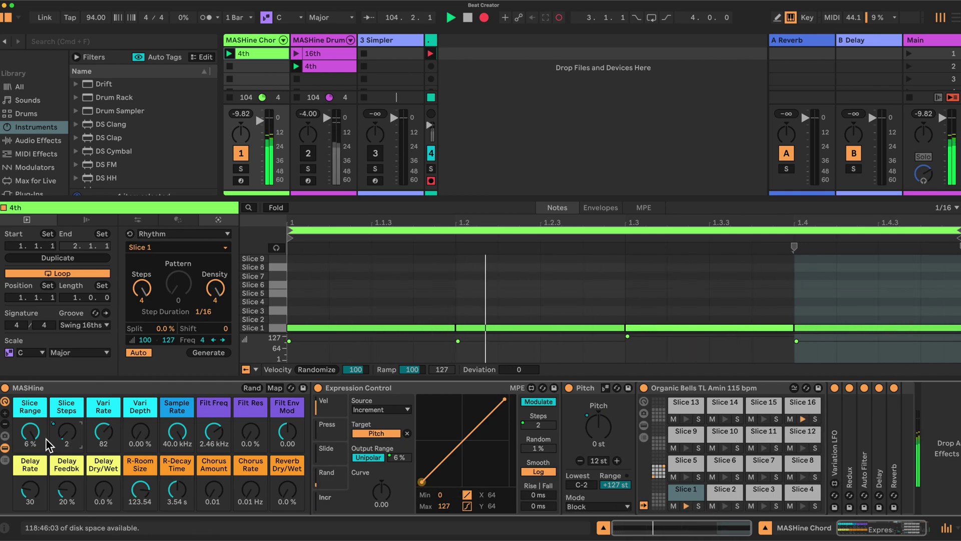
drag(46, 437, 47, 440)
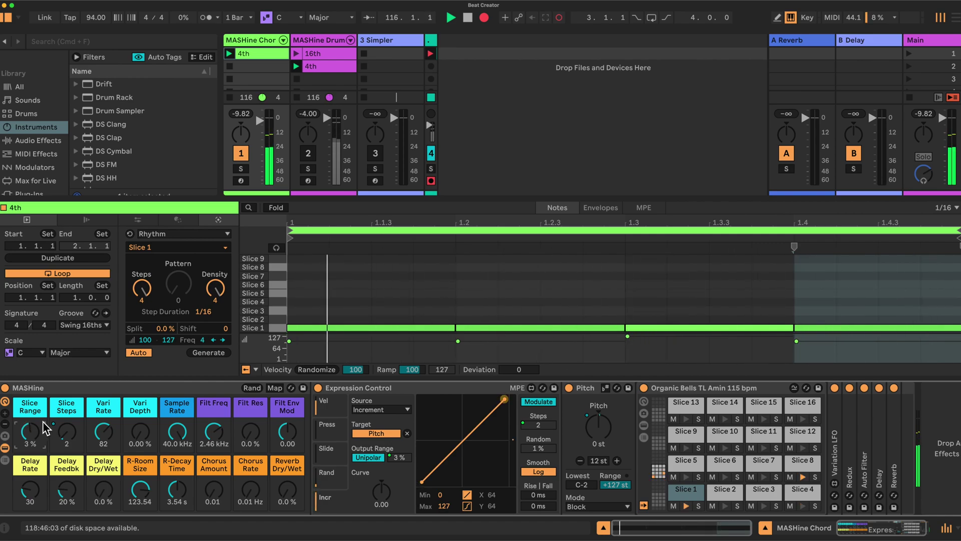
double_click(835, 441)
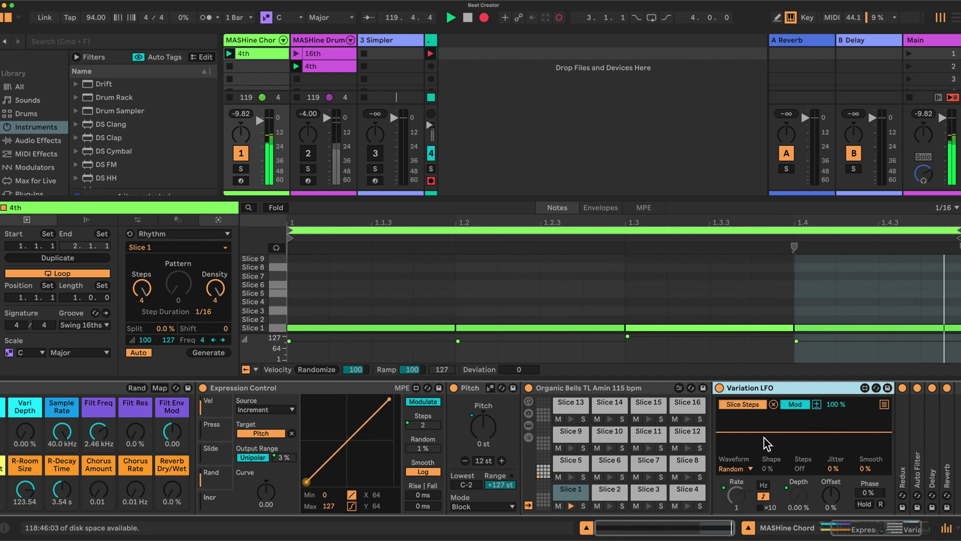
Step: Raise Slice Steps from 2 to 6 and set Vari Depth to 20.5%
scroll(749, 442, left, 5)
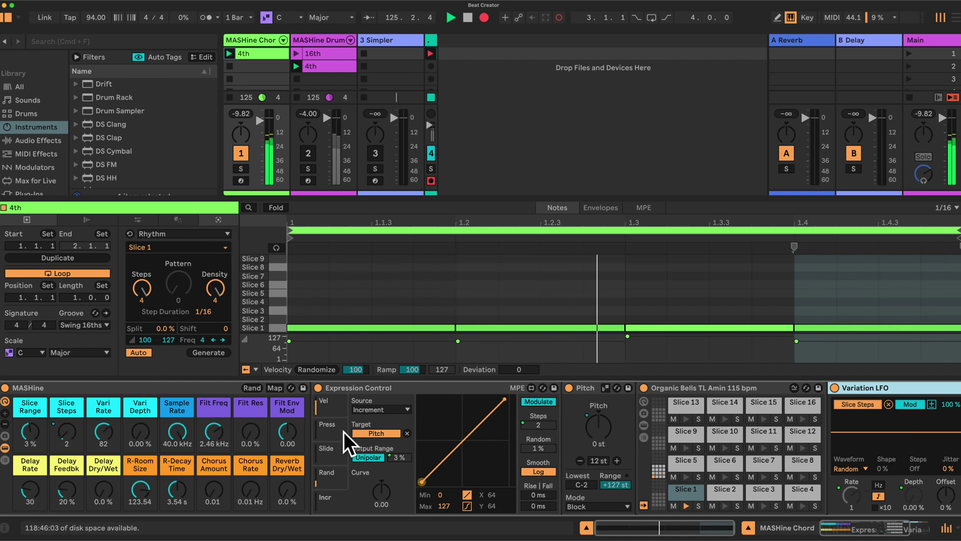
drag(73, 433, 52, 430)
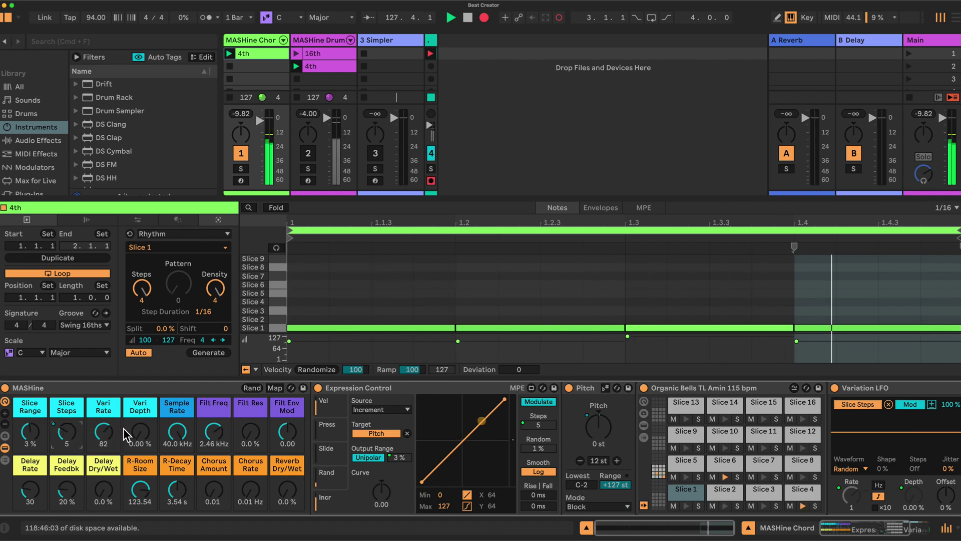
drag(144, 438, 143, 418)
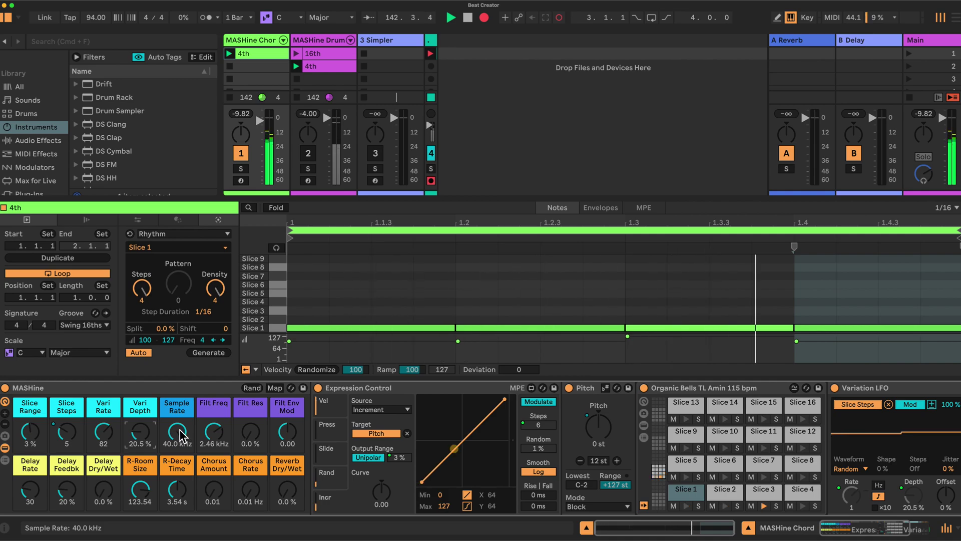
Step: Collapse the Expression Control device, then the Pitch device, in the MASHine Chord chain
double_click(408, 389)
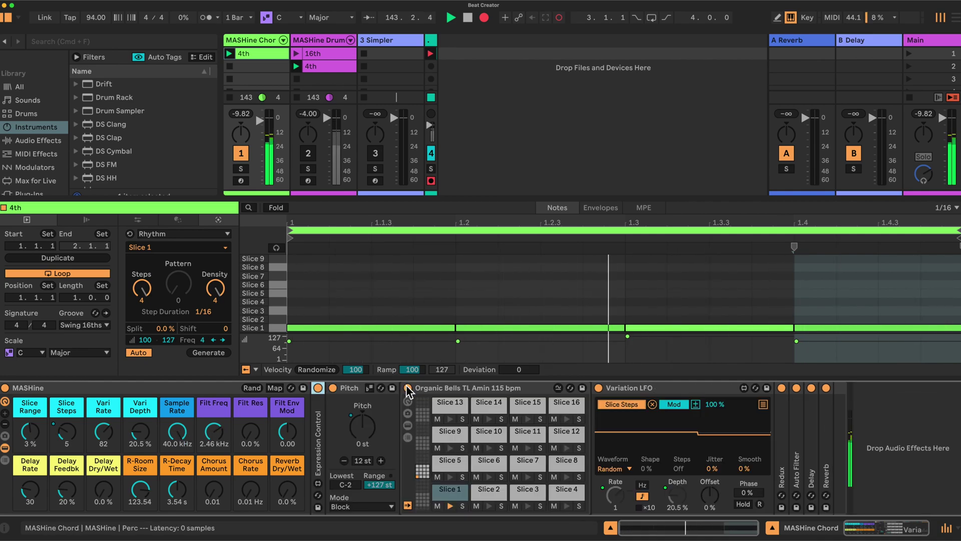
double_click(357, 385)
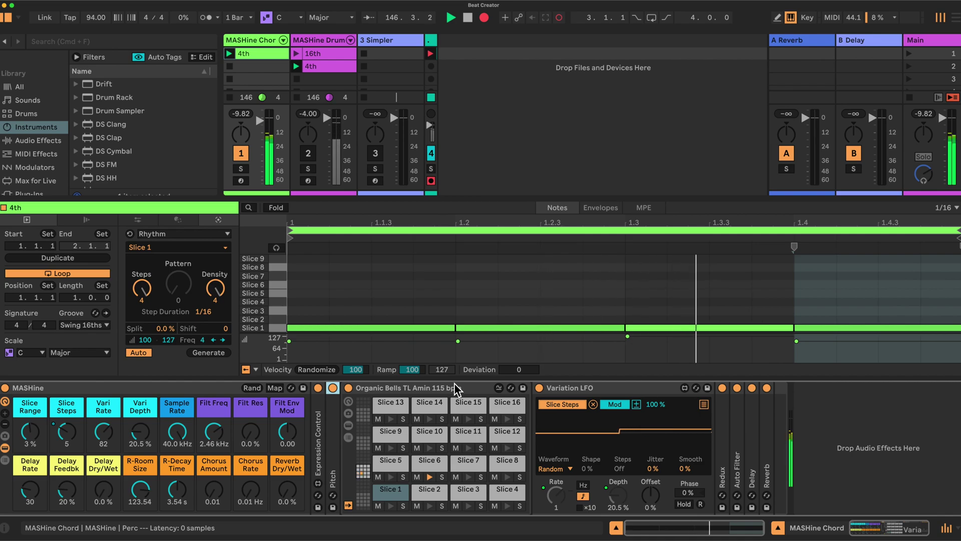
Step: Fold the Variation LFO and unfold the Redux and Auto Filter devices
double_click(602, 388)
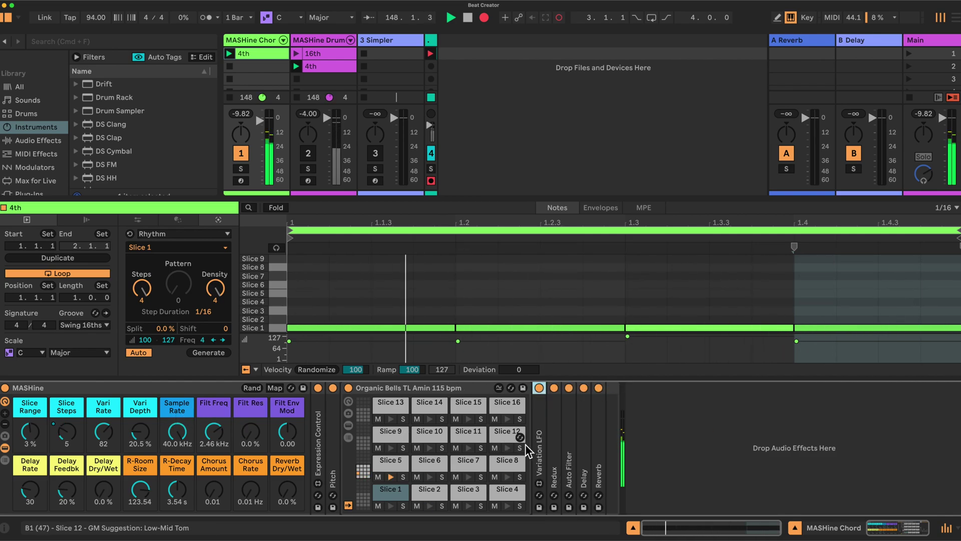
double_click(554, 449)
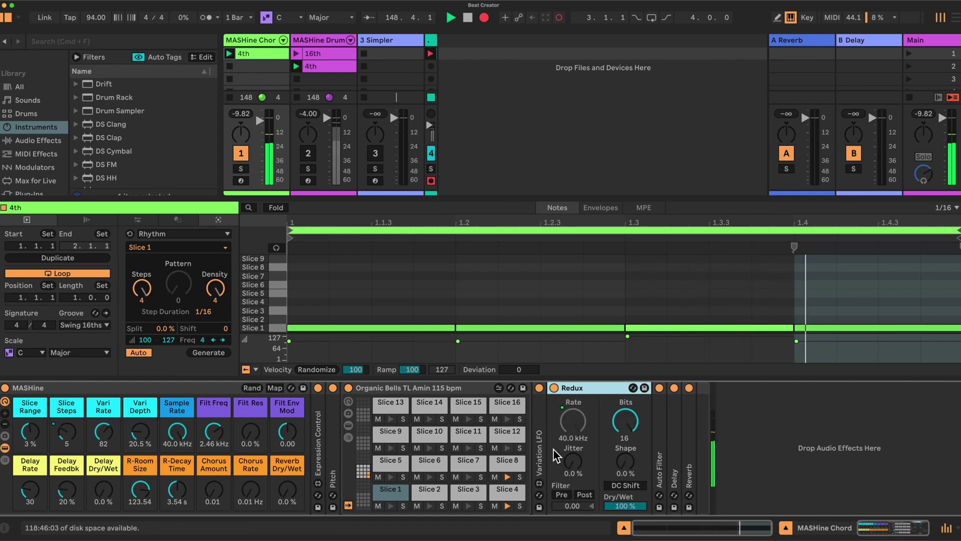
double_click(656, 440)
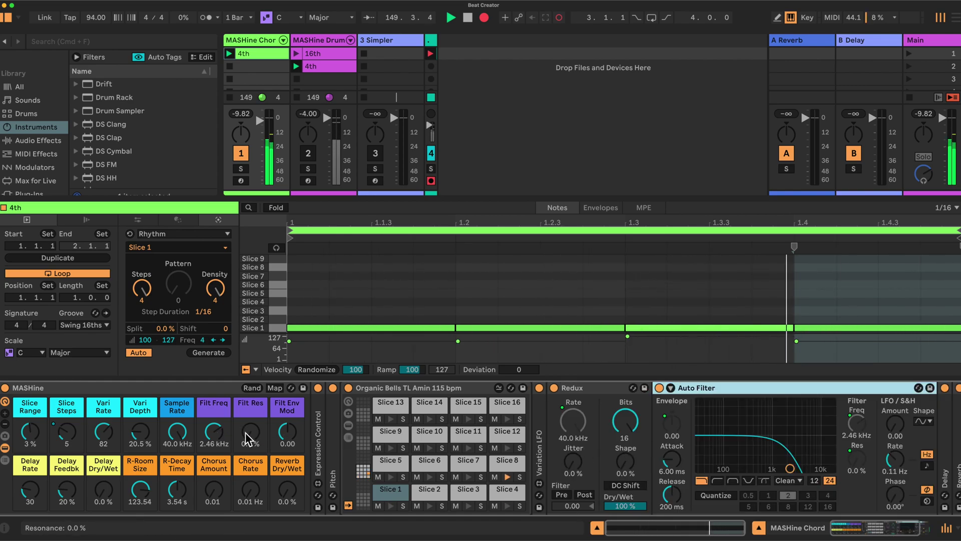
Step: Push the filter cutoff to about 3.03 kHz with 0% resonance, reset envelope modulation, and fold Auto Filter
drag(250, 431, 251, 407)
drag(790, 452, 794, 469)
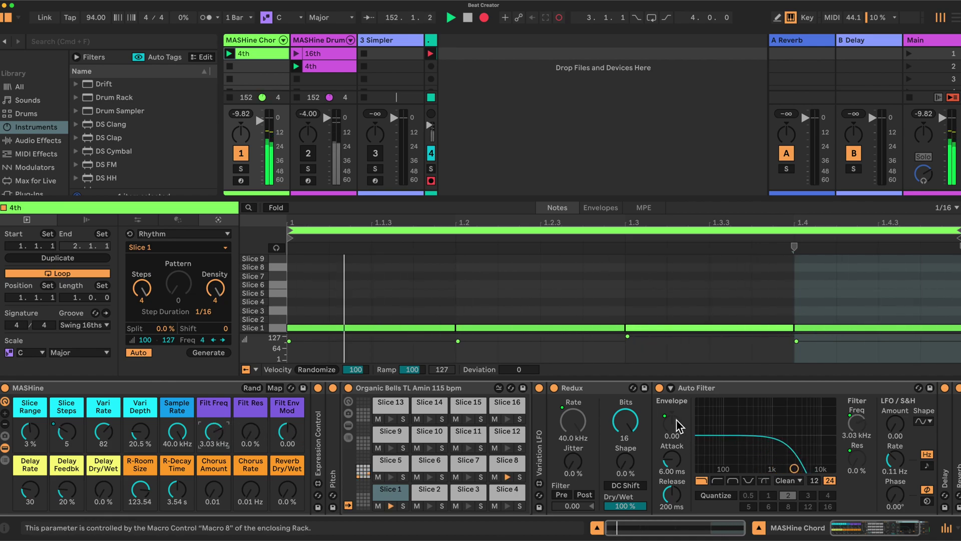
drag(292, 435, 293, 421)
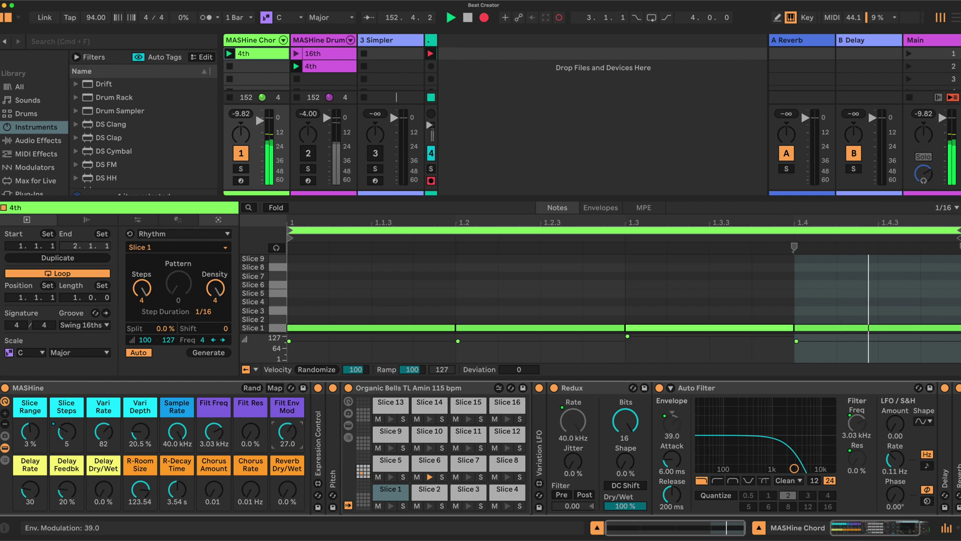
key(Delete)
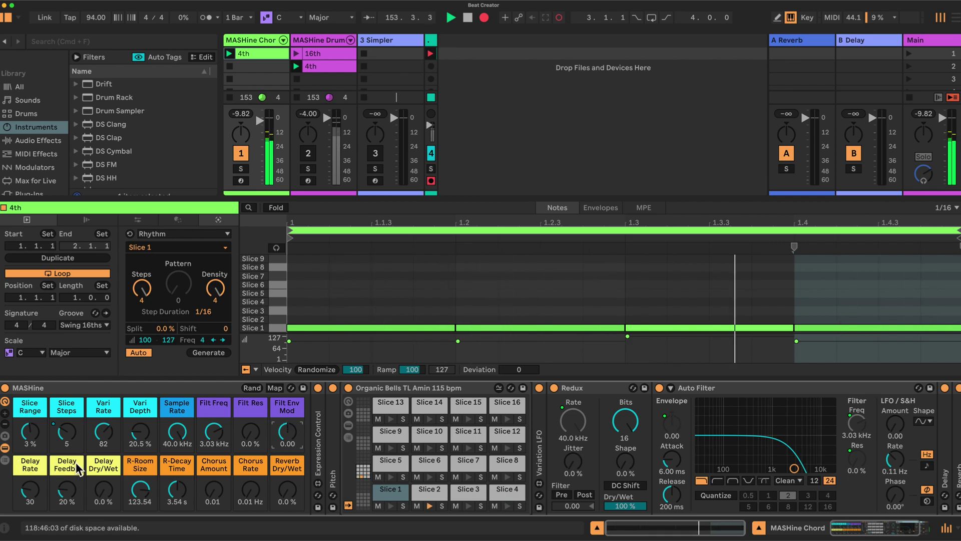
double_click(728, 386)
Step: Fold Redux, open and review Reverb and Delay, fold them again, and audition Slice 6
double_click(603, 384)
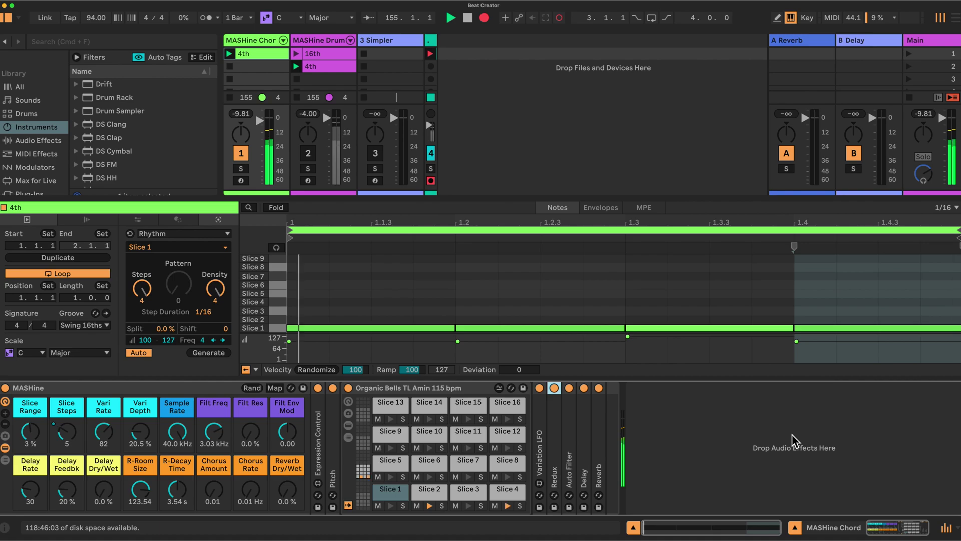
double_click(598, 453)
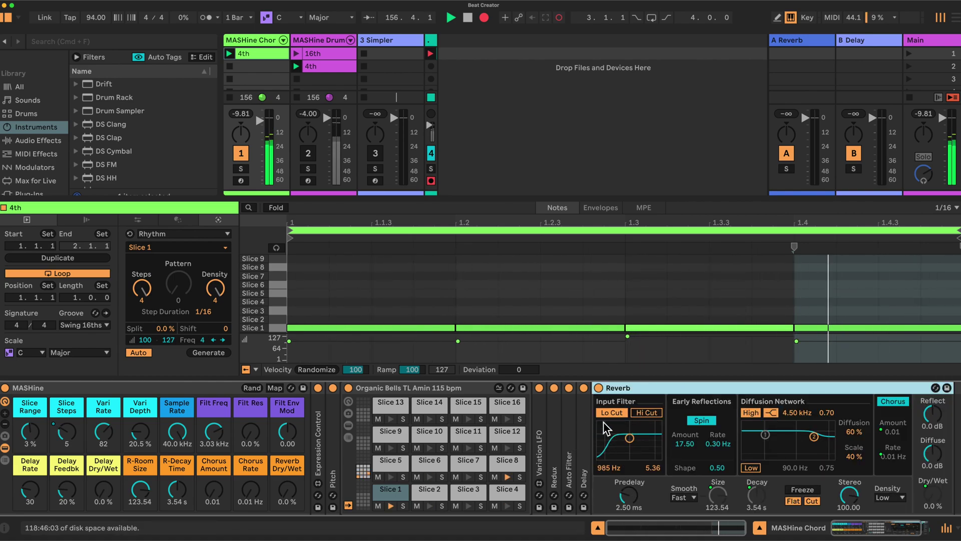
double_click(580, 421)
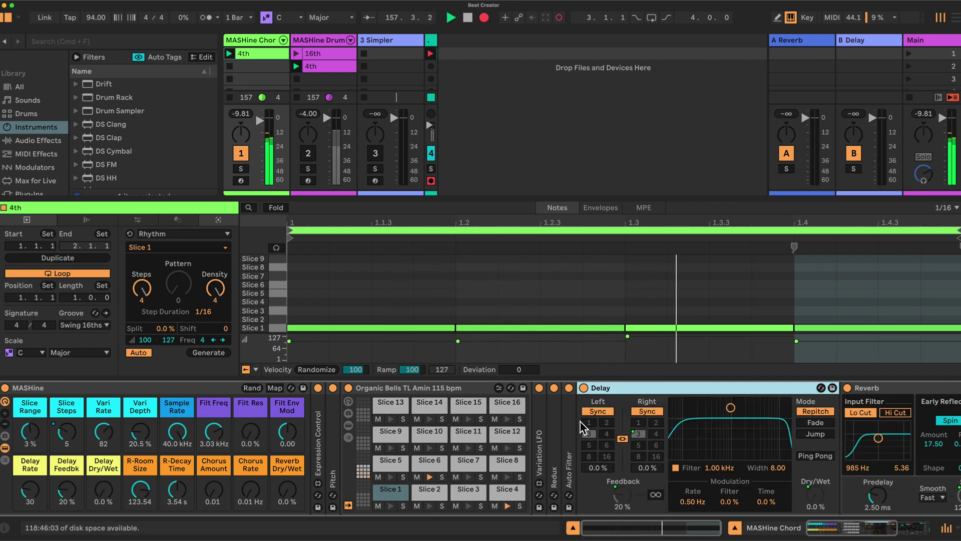
double_click(623, 388)
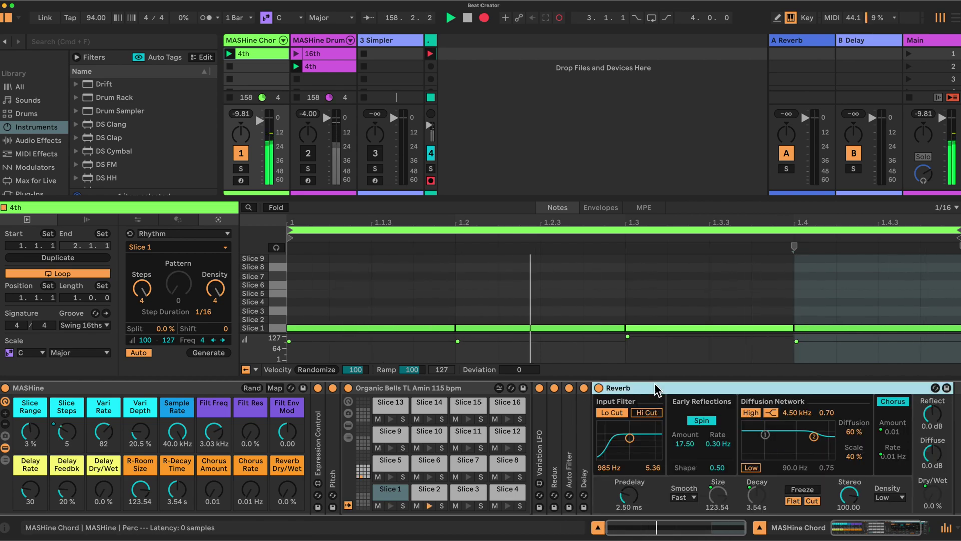
double_click(623, 387)
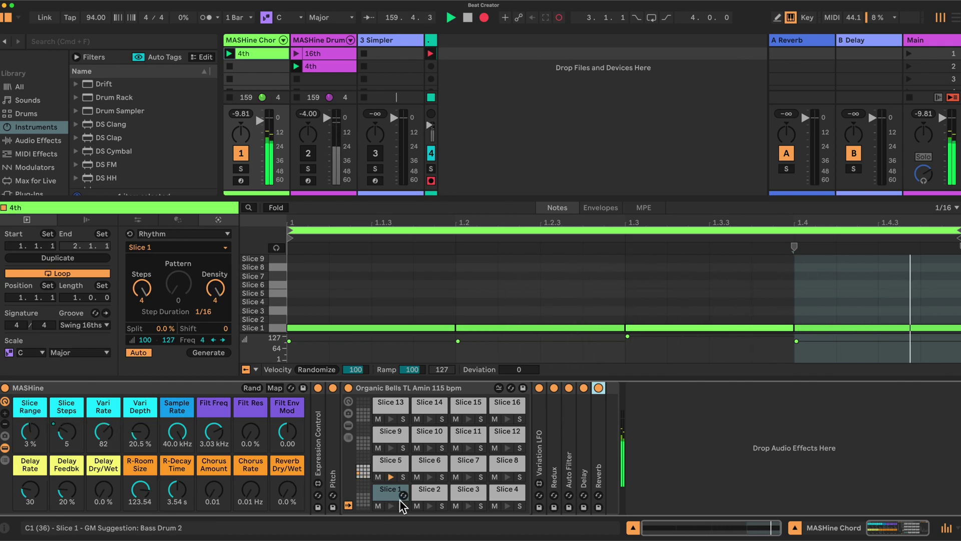
click(429, 476)
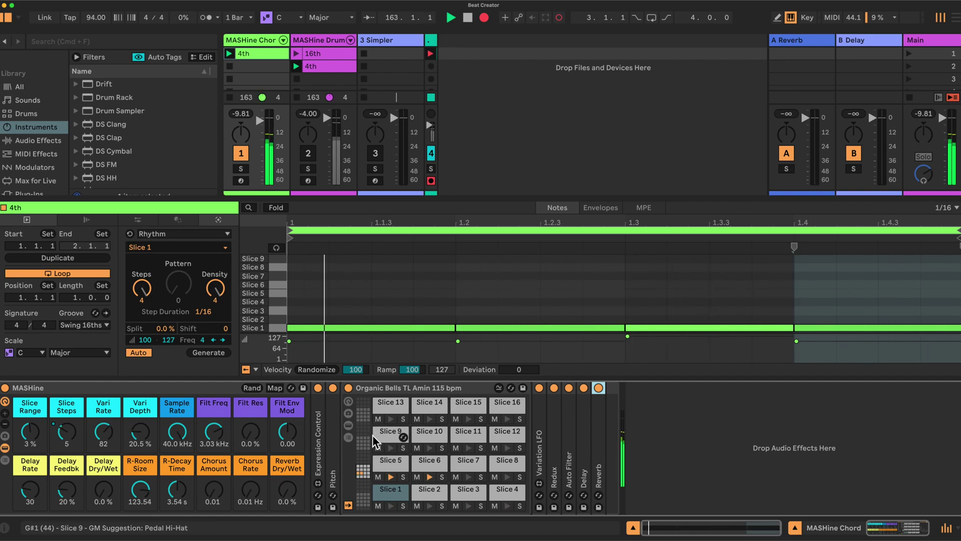
Step: Mute the MASHine Chord track with its Activator and select the MASHine Drum track
click(241, 153)
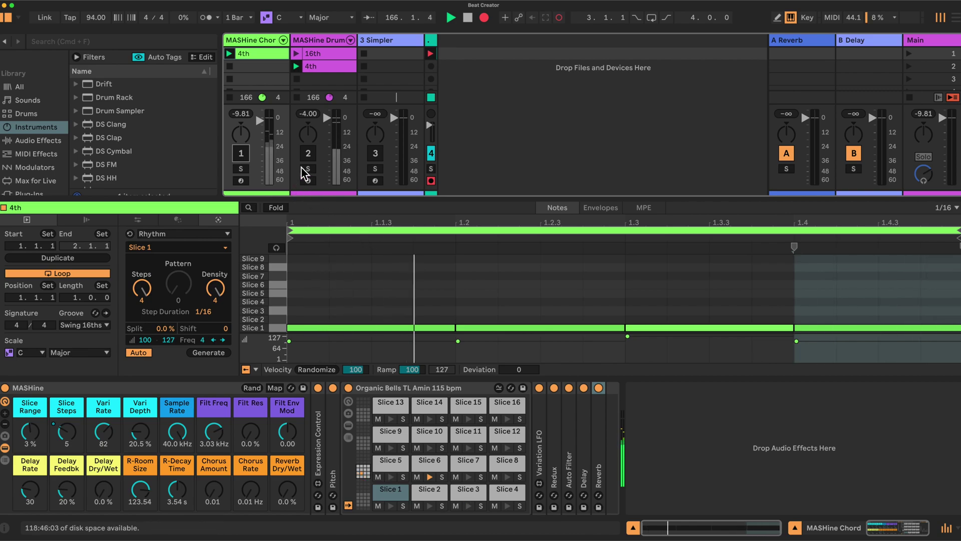
click(321, 43)
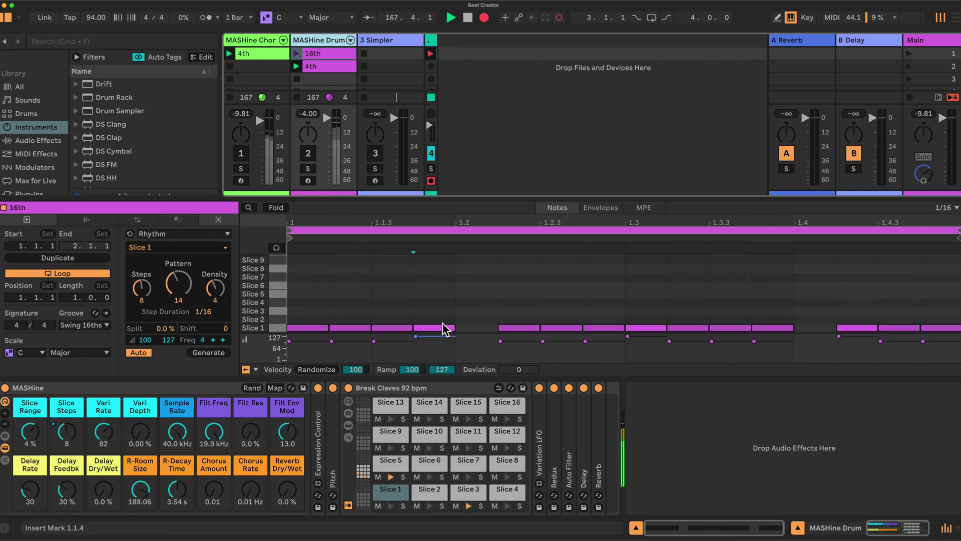
Step: Check the Slice 1 note at 1.1.3, then turn the MASHine Drum track back on
click(384, 351)
click(384, 352)
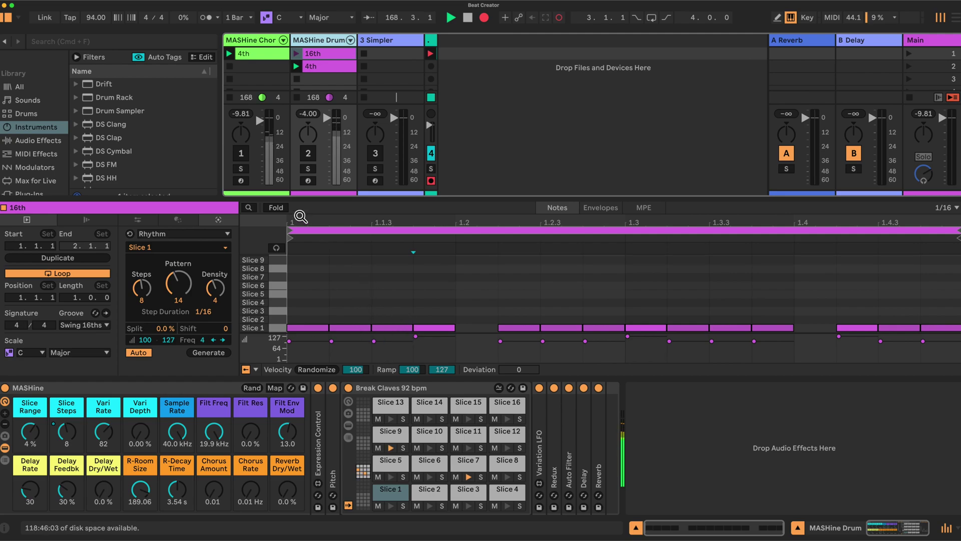
click(310, 155)
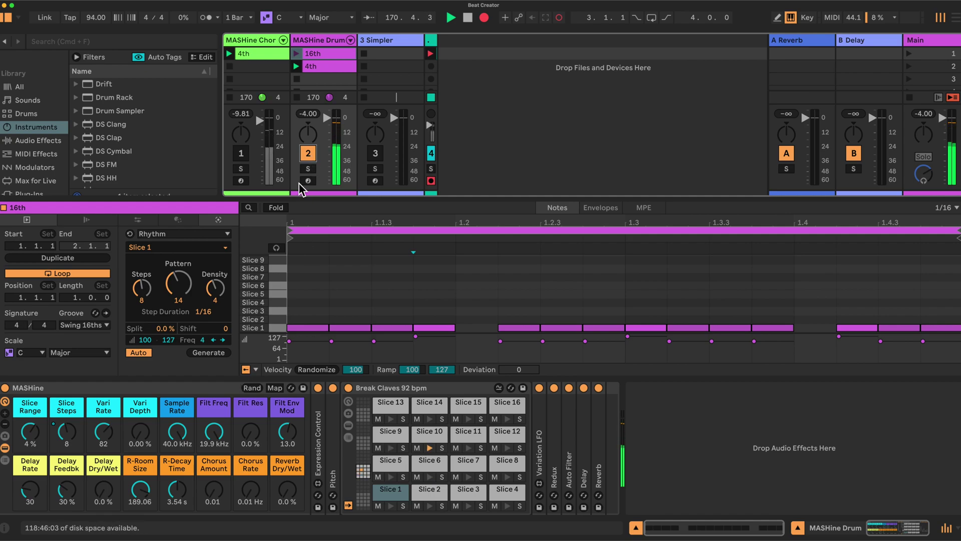
Step: Launch the 16th clip and expand Expression Control, showing Velocity, 8 steps and 50% random
click(313, 66)
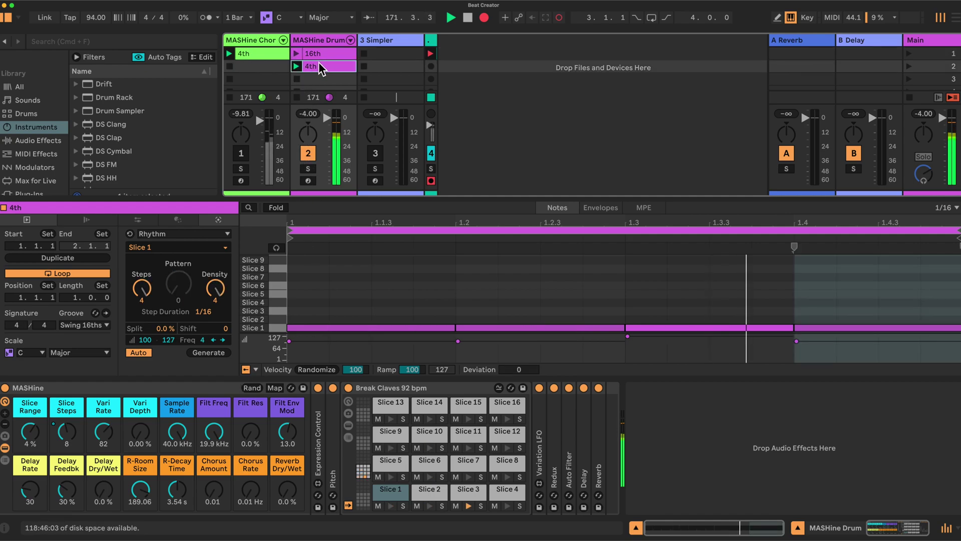
click(297, 53)
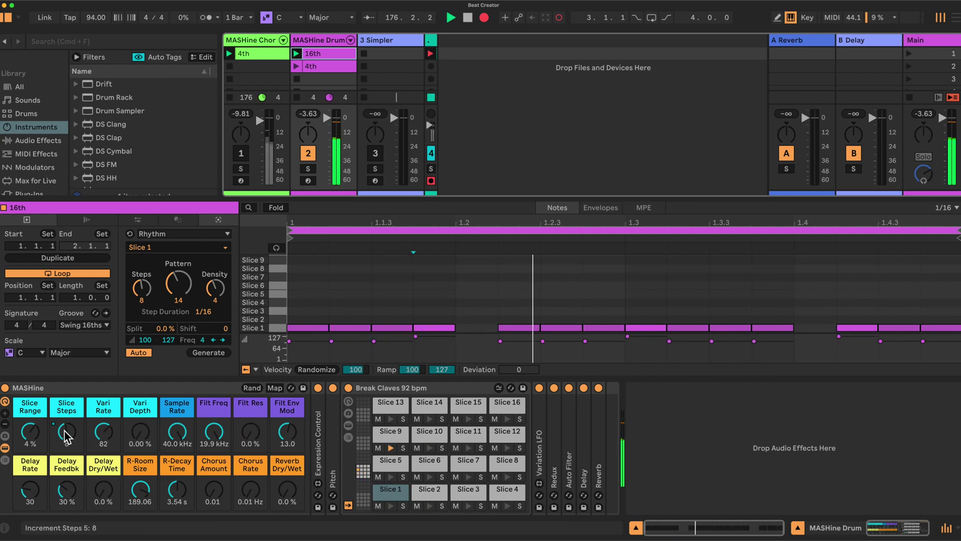
double_click(327, 468)
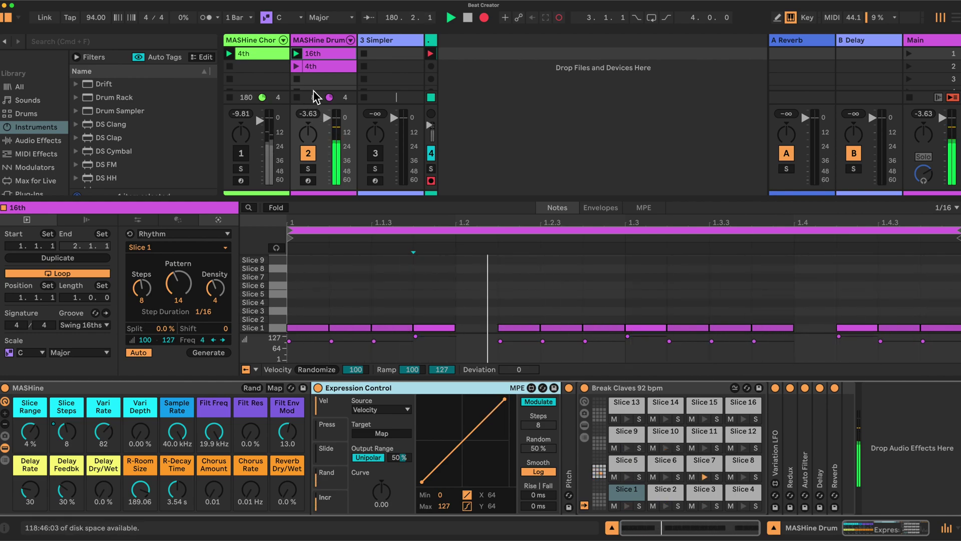
Step: Show the 4th clip's notes, disable the MASHine Drum track and fold Expression Control
click(316, 67)
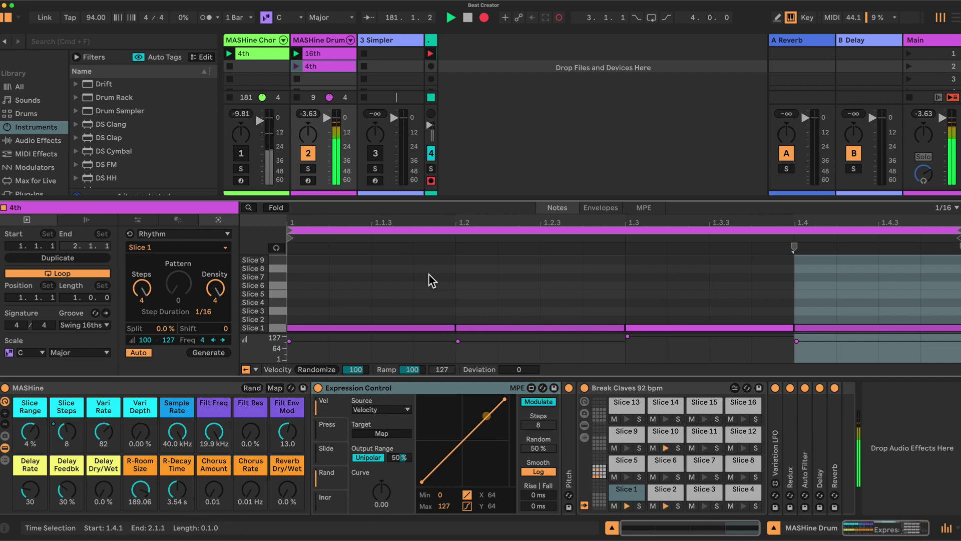
click(308, 153)
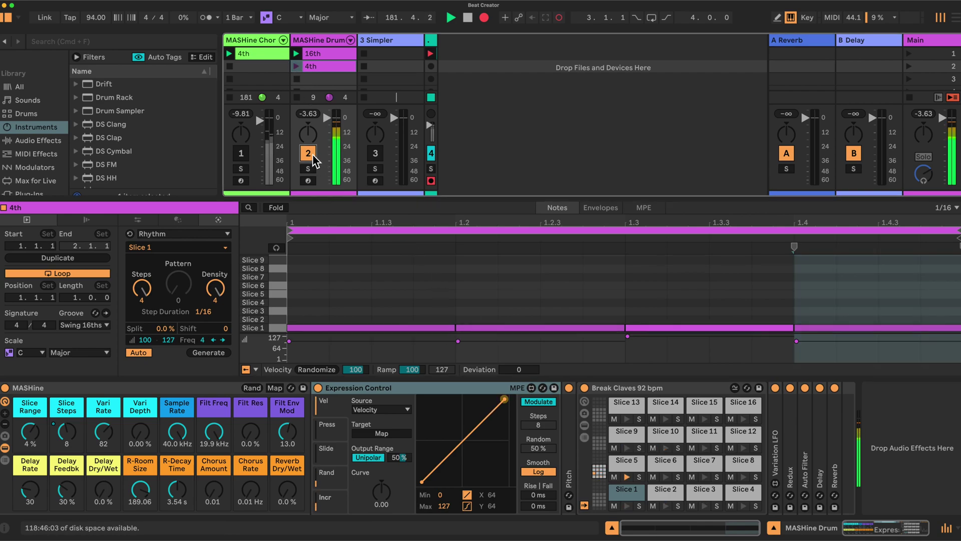
double_click(450, 387)
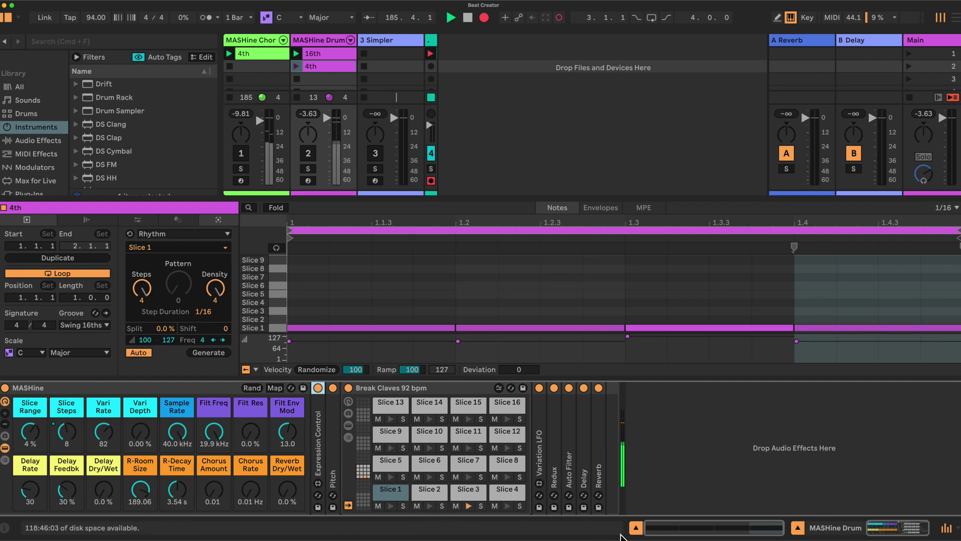
Step: Hide the clip editor, select the empty 3 Simpler track, and browse the Pad samples
click(636, 527)
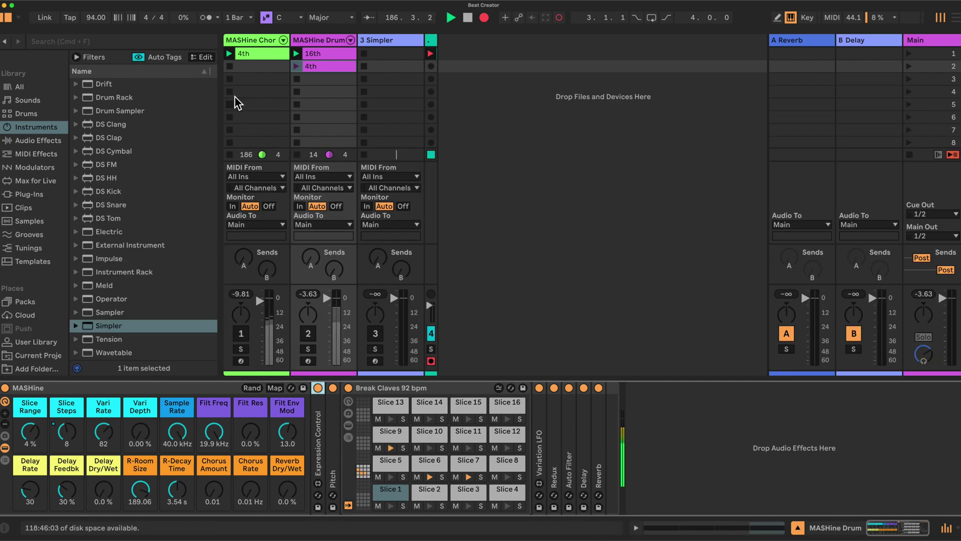
click(395, 41)
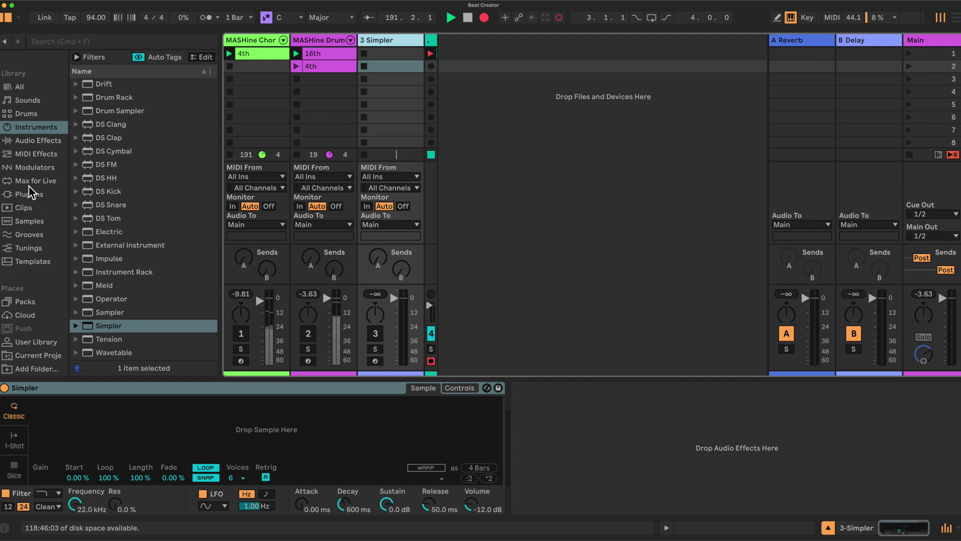
click(25, 220)
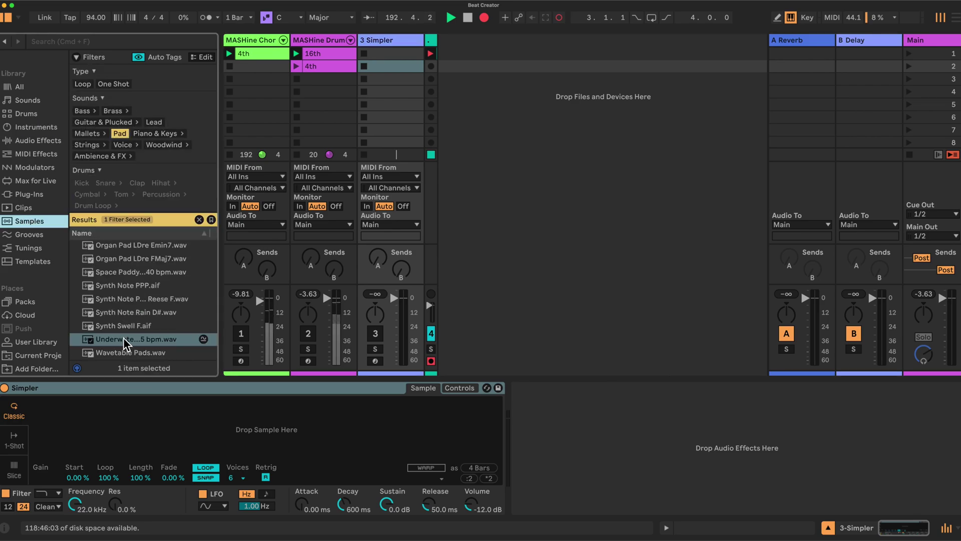
Step: Load Underwater Synth Progression Bb Minor 85 bpm into Simpler, slice by Beat, and convert to Drum Rack
drag(125, 339, 148, 418)
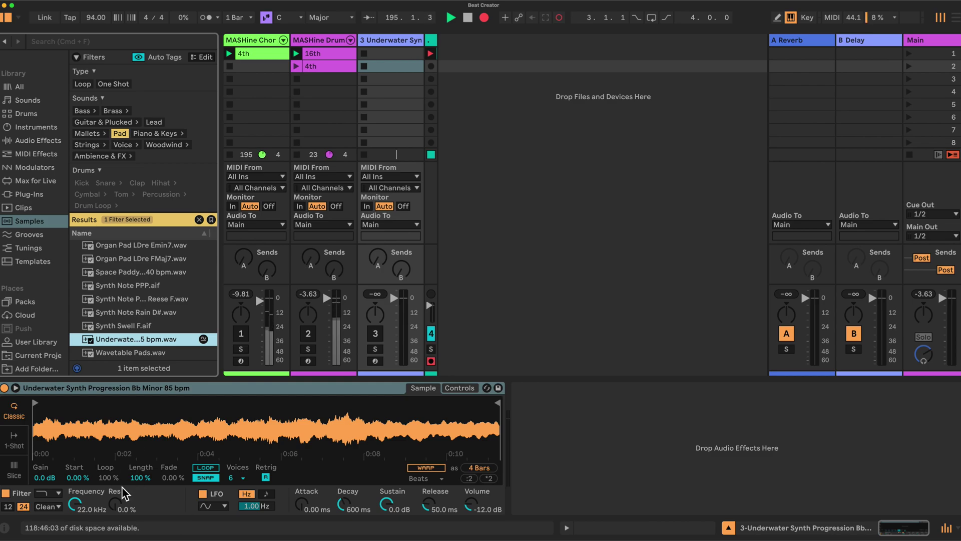
click(14, 471)
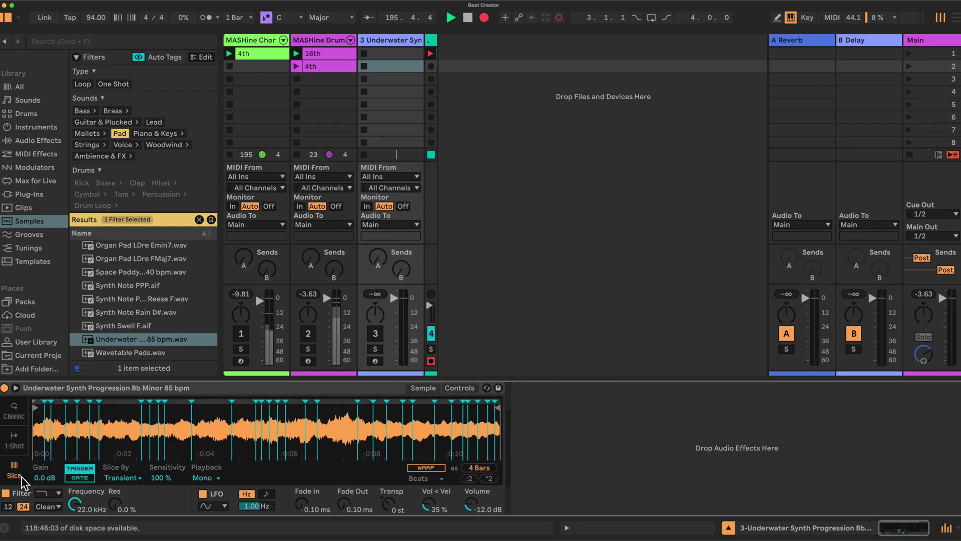
click(139, 478)
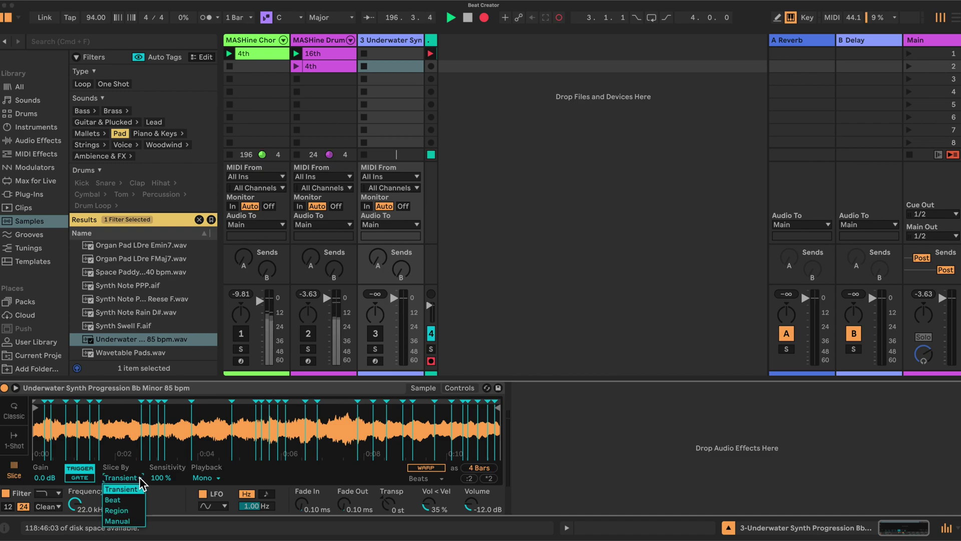
click(124, 500)
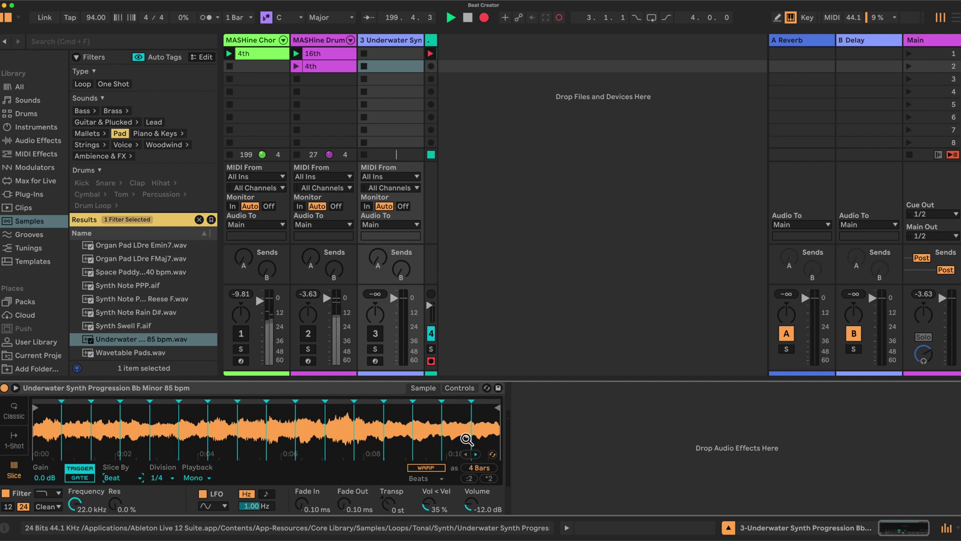
right_click(217, 432)
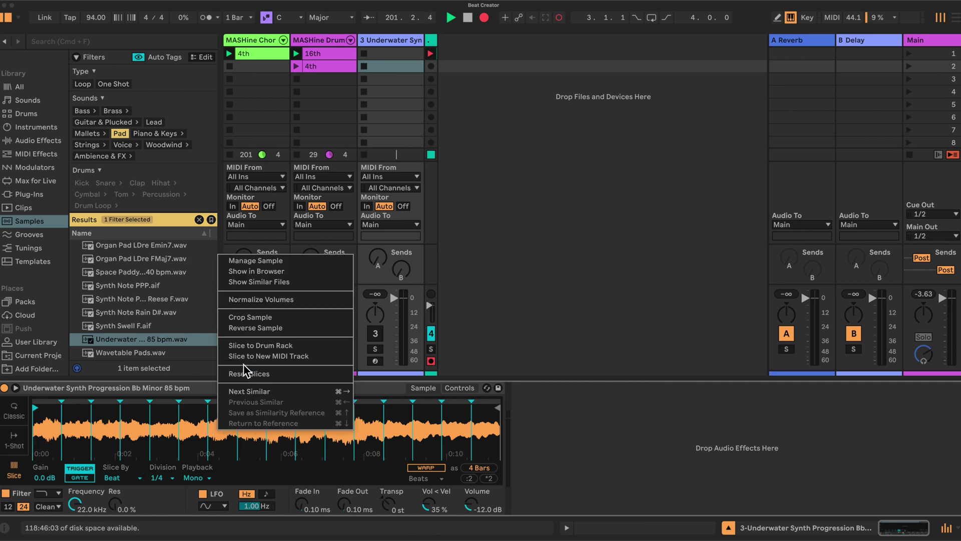
click(235, 350)
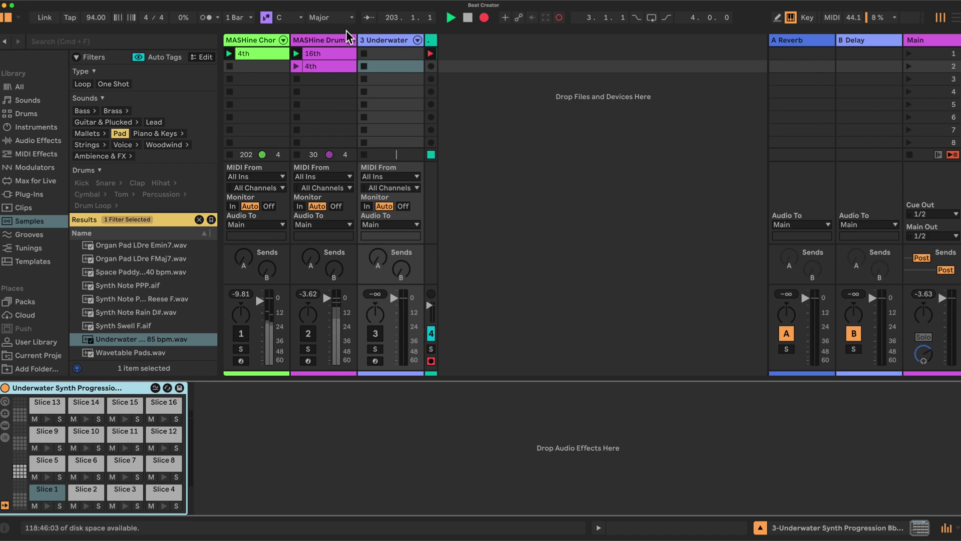
Step: Swap MASHine Chord's Organic Bells drum rack for the Underwater slice rack and re-enable the track
click(257, 41)
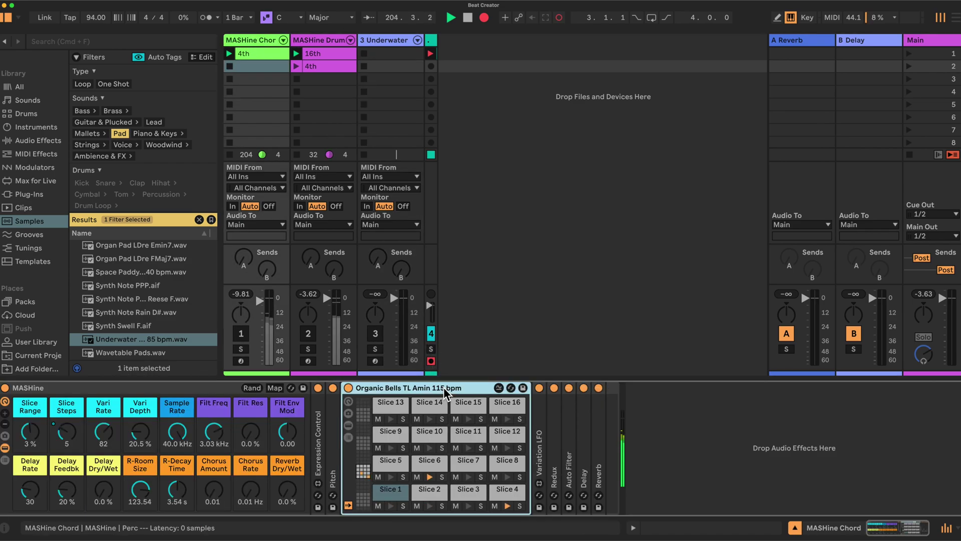
key(Delete)
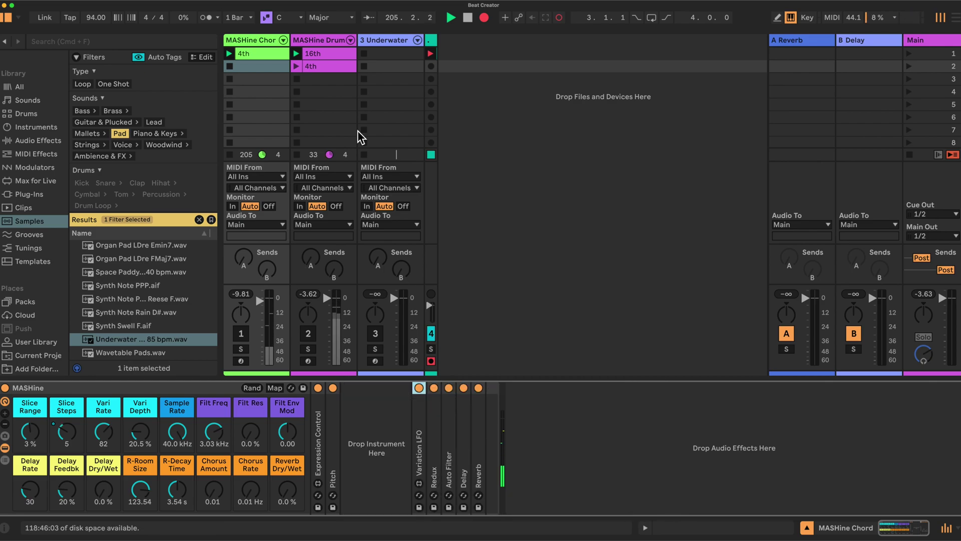
click(382, 41)
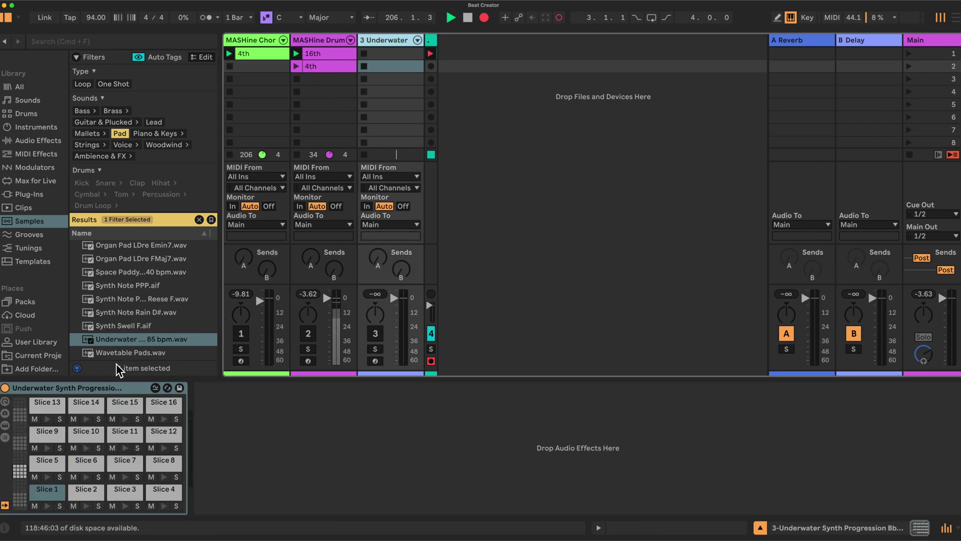
mouse_move(115, 387)
mouse_down()
mouse_move(185, 330)
mouse_move(251, 169)
mouse_move(251, 105)
mouse_move(257, 240)
mouse_move(339, 422)
mouse_move(353, 427)
mouse_up()
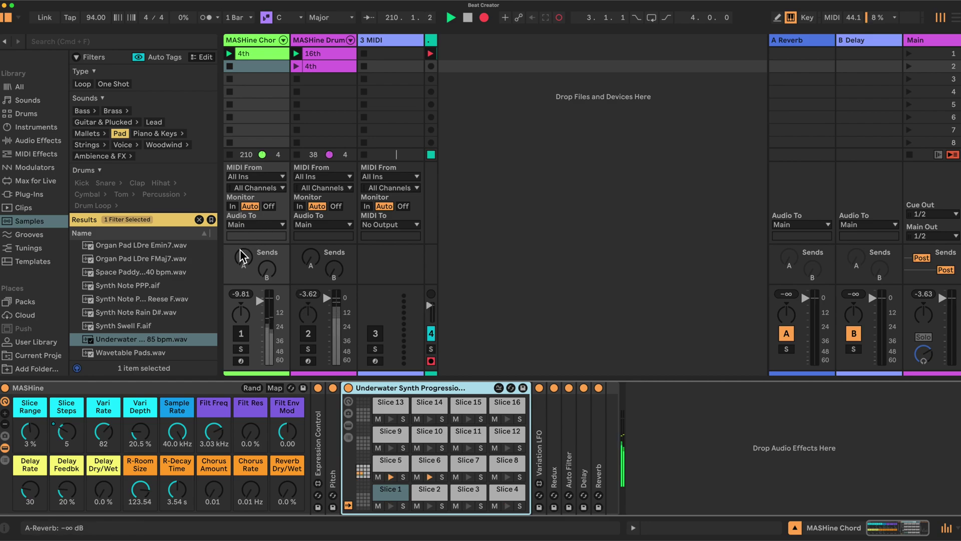
click(246, 333)
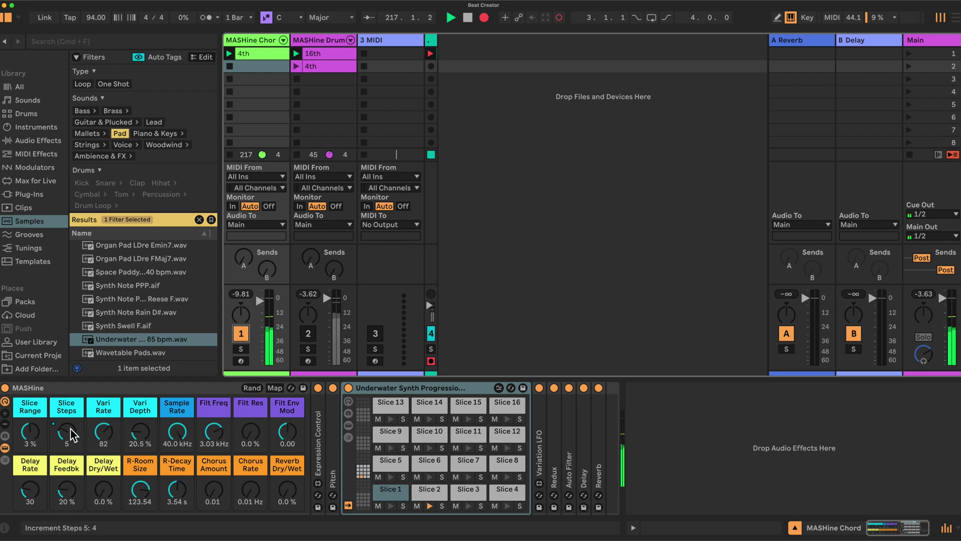
Step: Set MASHine macros: Slice Steps 8, Vari Depth 0 %, Slice Range 6 %, Filt Freq 17.0 kHz
drag(66, 431, 67, 425)
drag(144, 433, 144, 450)
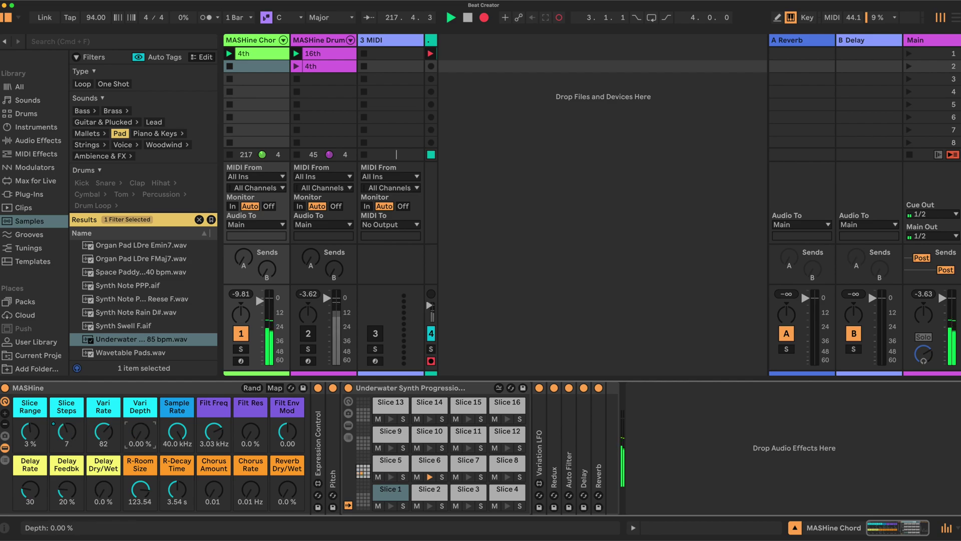
drag(40, 439, 72, 439)
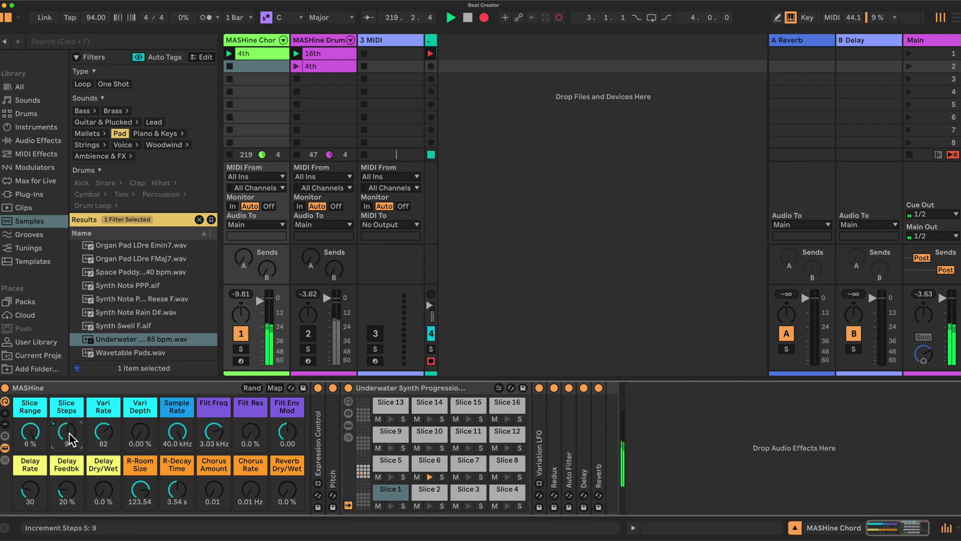
drag(214, 434, 213, 407)
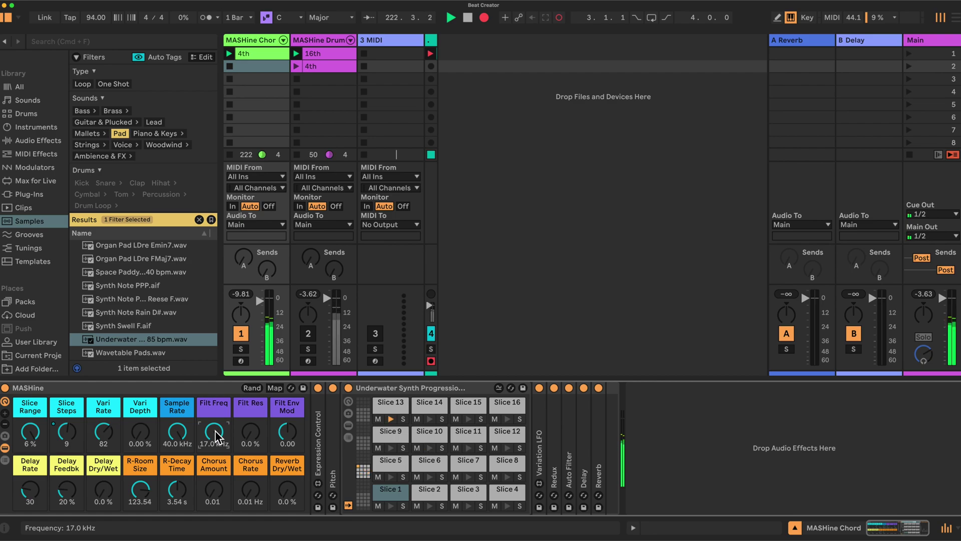
drag(66, 431, 30, 434)
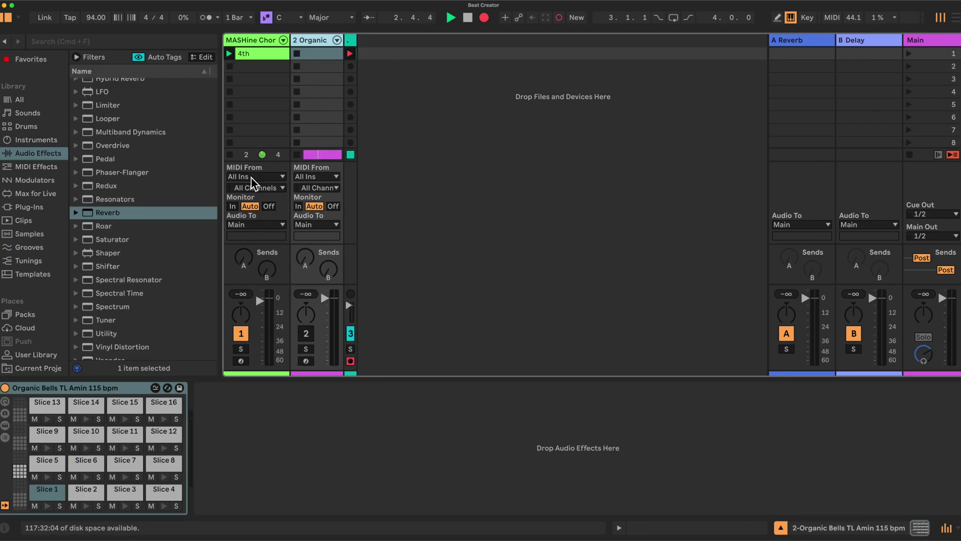
Step: Show the Instruments list in the browser and select the Organic Bells drum rack
scroll(145, 250, up, 3)
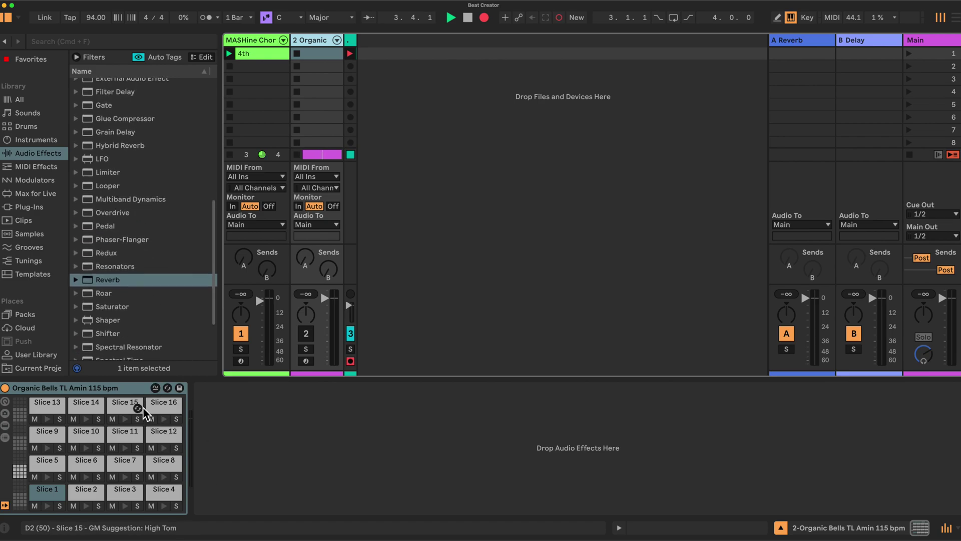
scroll(148, 254, up, 10)
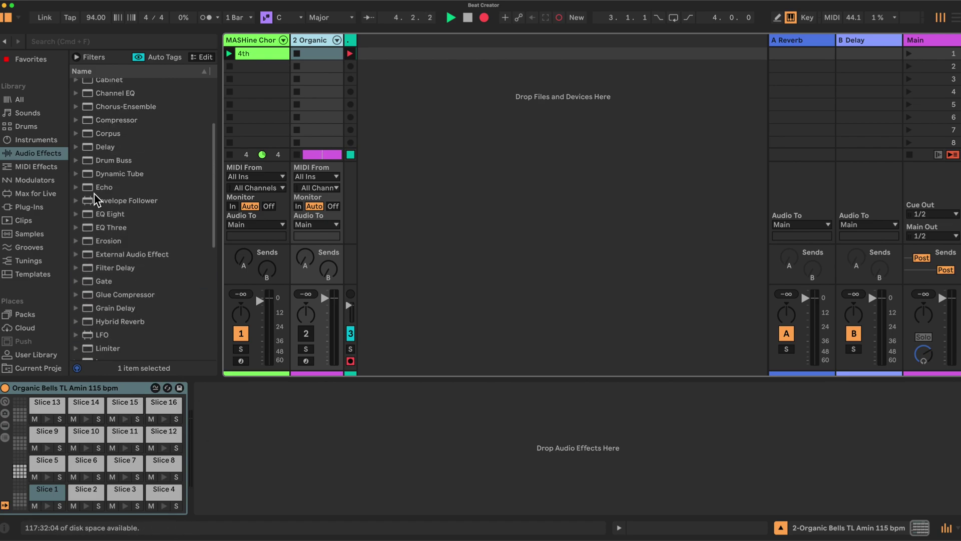
click(44, 139)
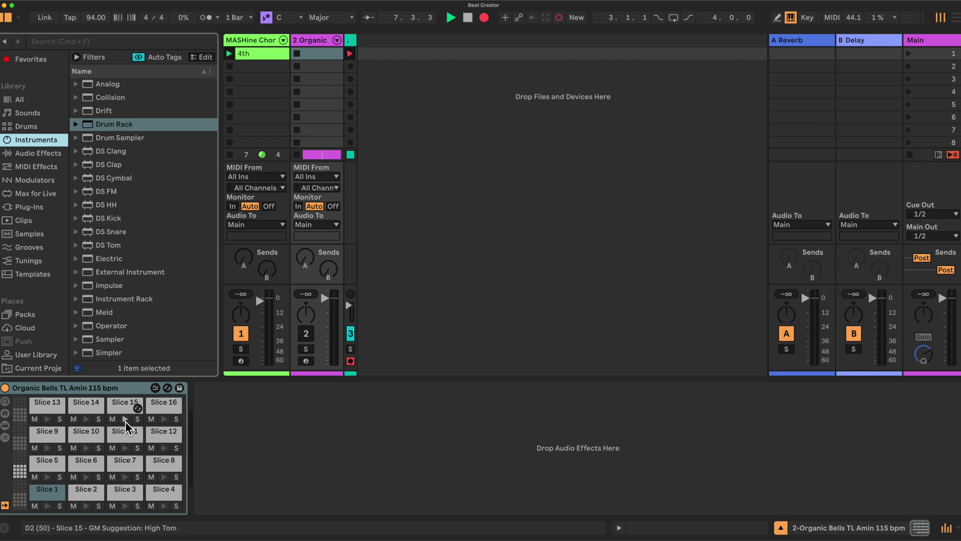
click(125, 391)
right_click(126, 394)
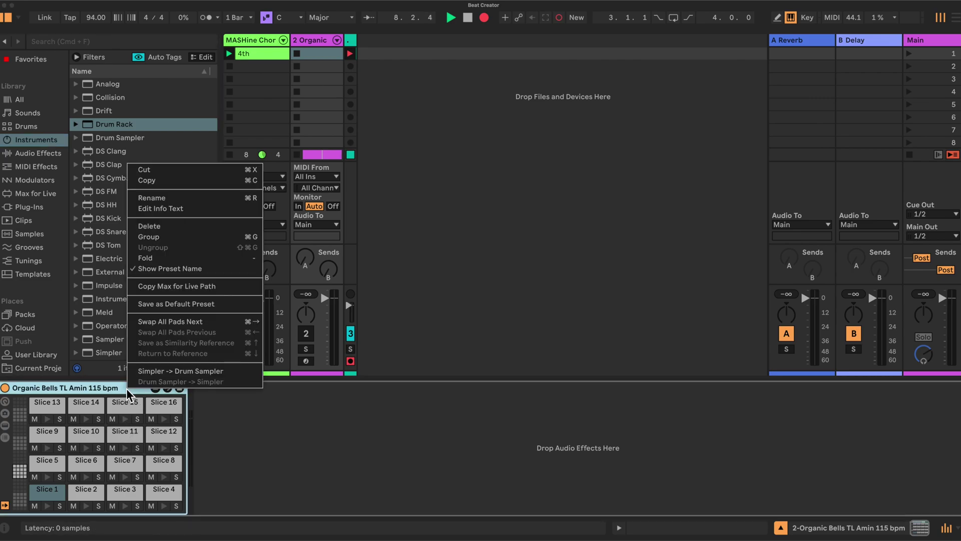
click(166, 244)
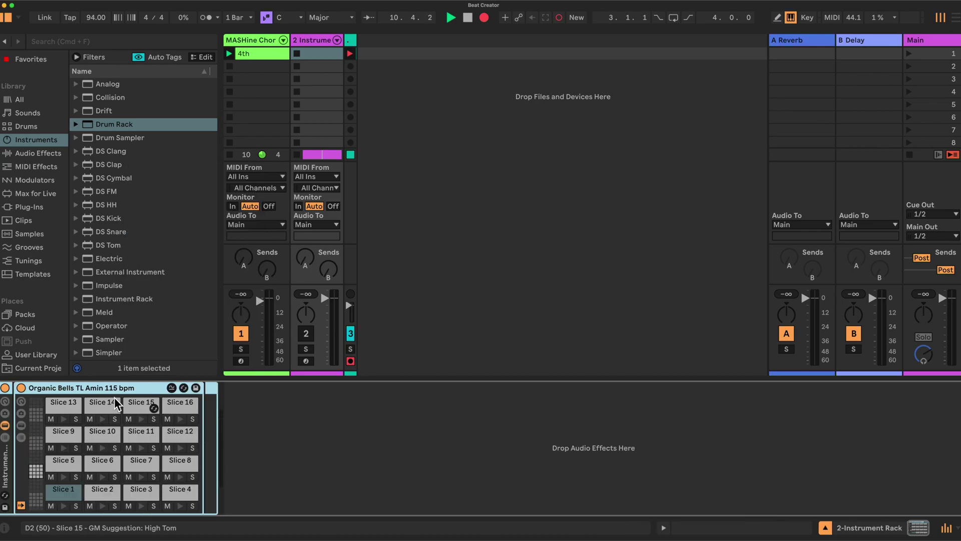
click(5, 405)
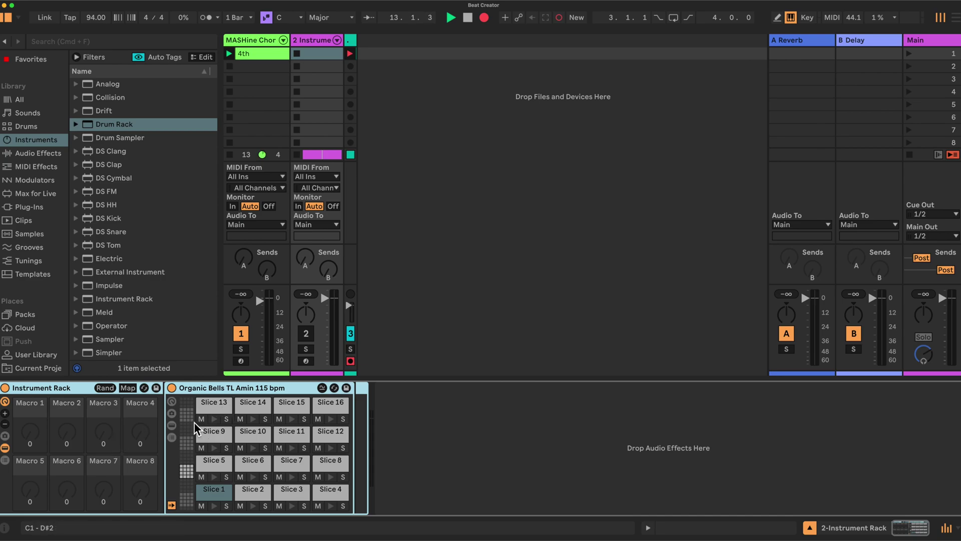
key(super+z)
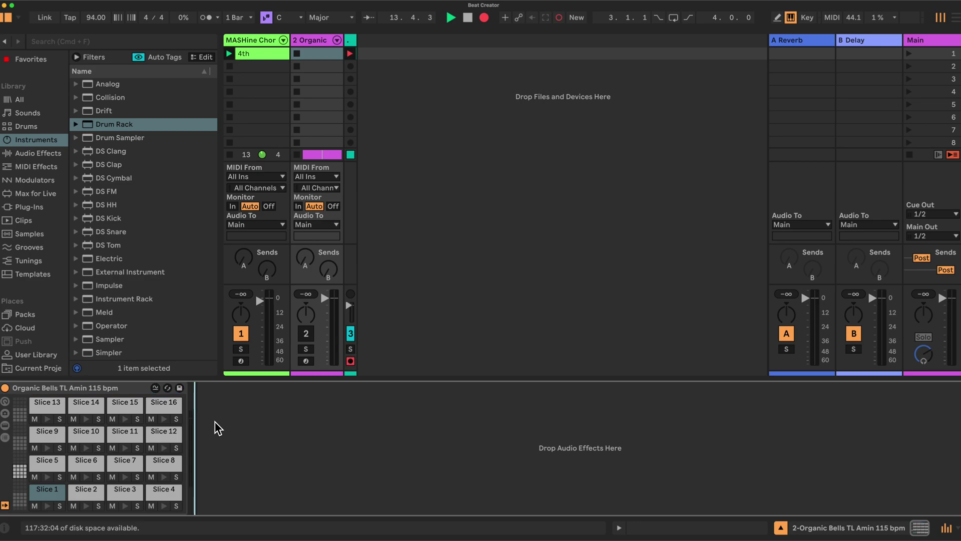
Step: Drop the Organic Bells TL Amin 115 bpm drum rack into MASHine's instrument slot, then disable MASHine Chord
drag(120, 389, 264, 200)
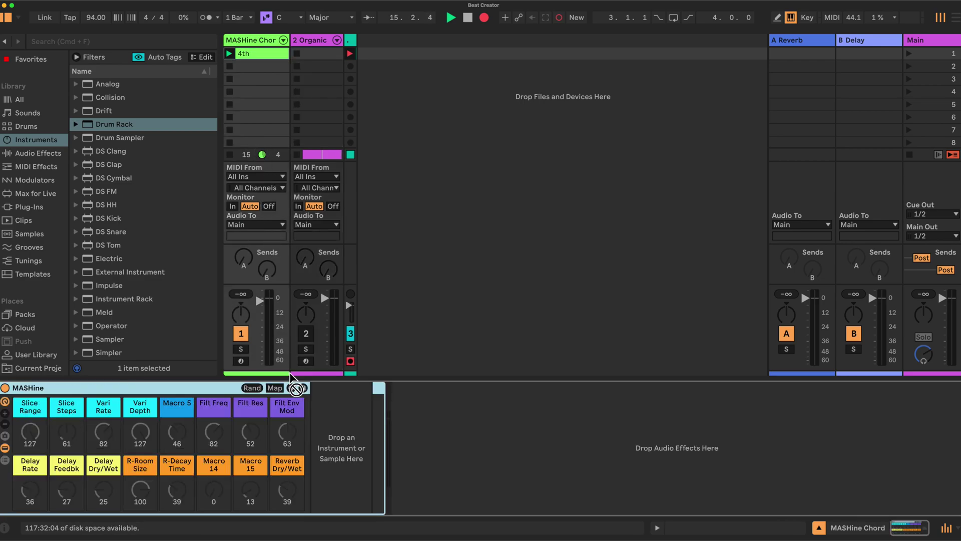
drag(290, 373, 320, 426)
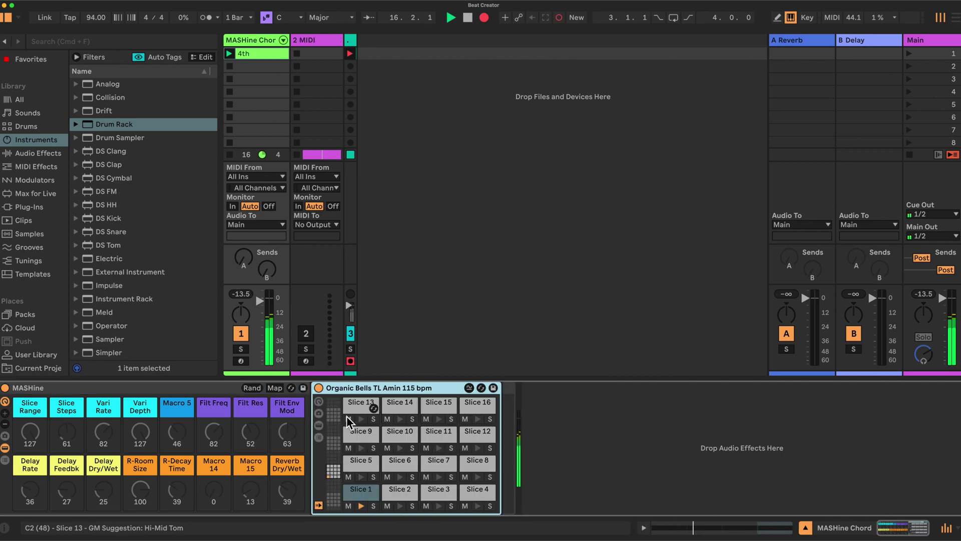
click(240, 337)
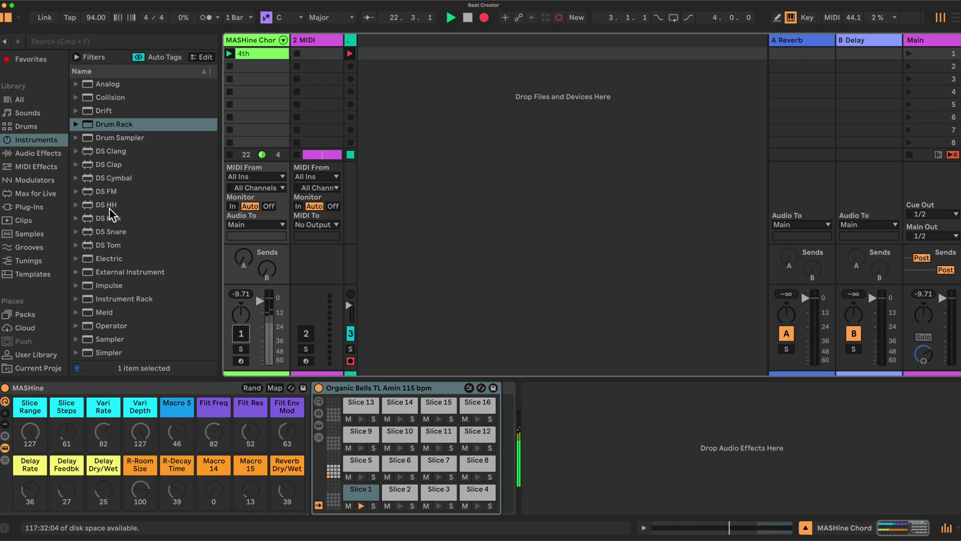
Step: Add Expression Control and a Pitch device before Organic Bells from MIDI Effects
click(32, 154)
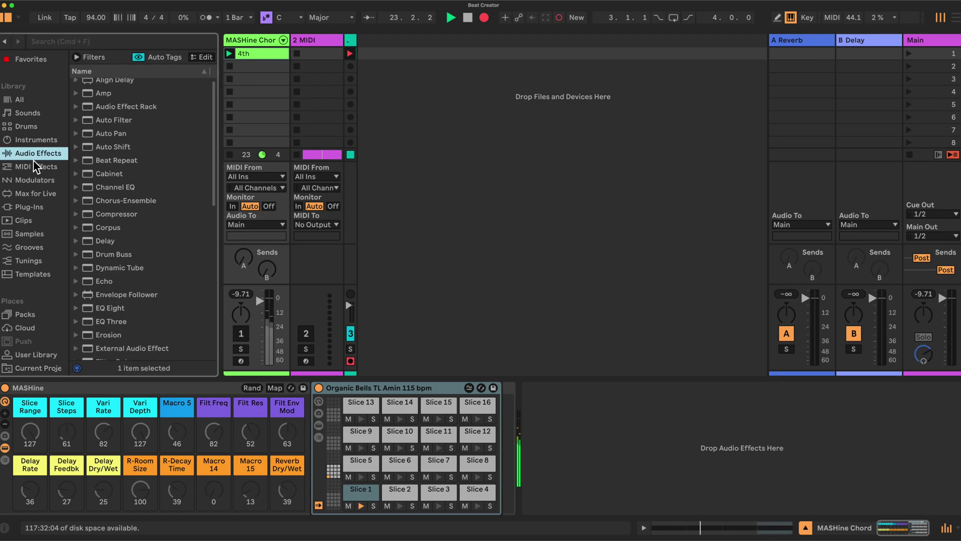
click(31, 167)
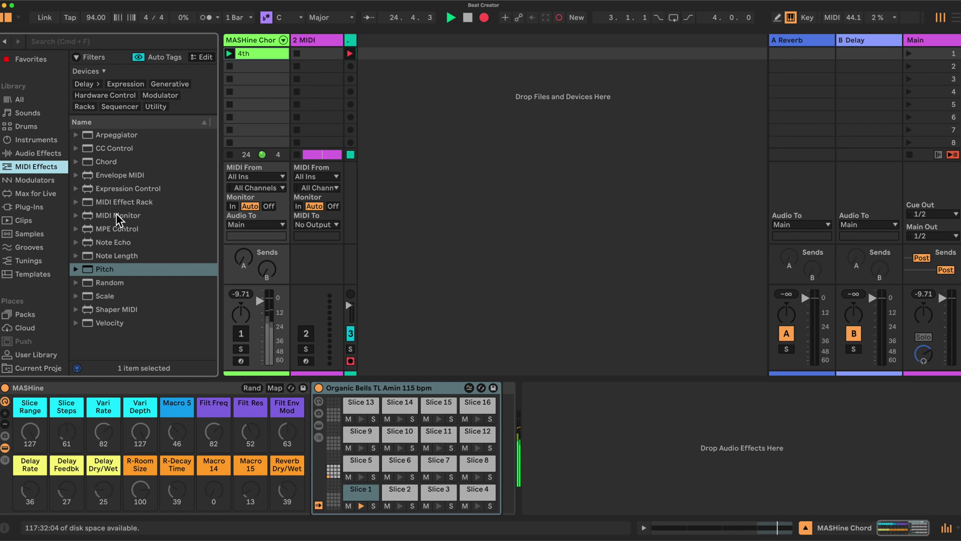
mouse_move(115, 188)
mouse_down()
mouse_move(254, 300)
mouse_move(311, 415)
mouse_up()
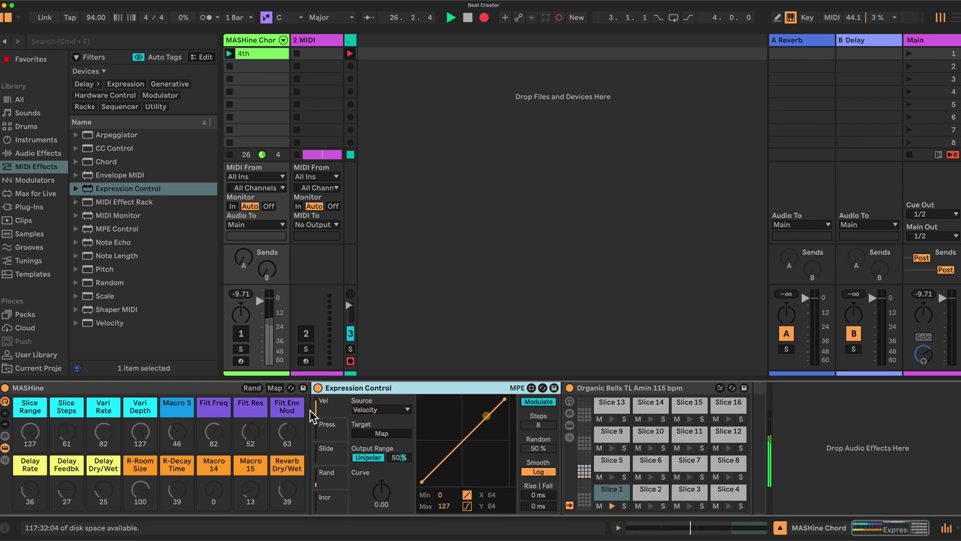
mouse_move(105, 270)
mouse_down()
mouse_move(450, 385)
mouse_move(563, 439)
mouse_up()
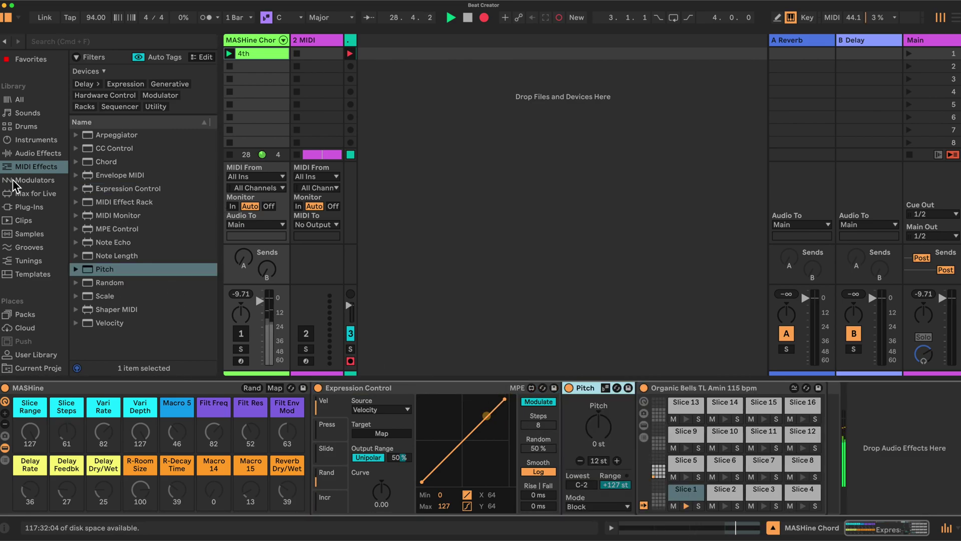
Step: Add an LFO (sine, 1.00 Hz, 100% depth) at the end of the MASHine Chord chain
click(28, 155)
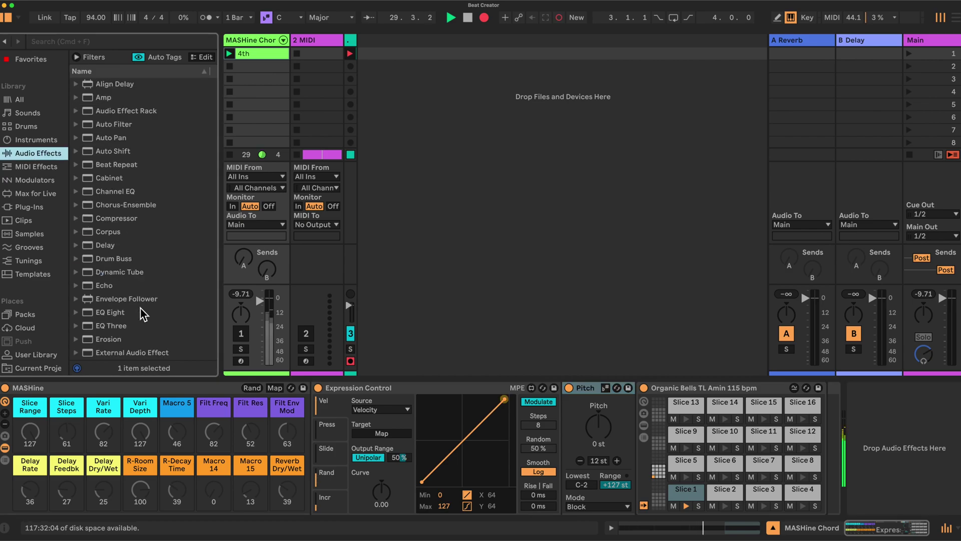
scroll(135, 161, down, 6)
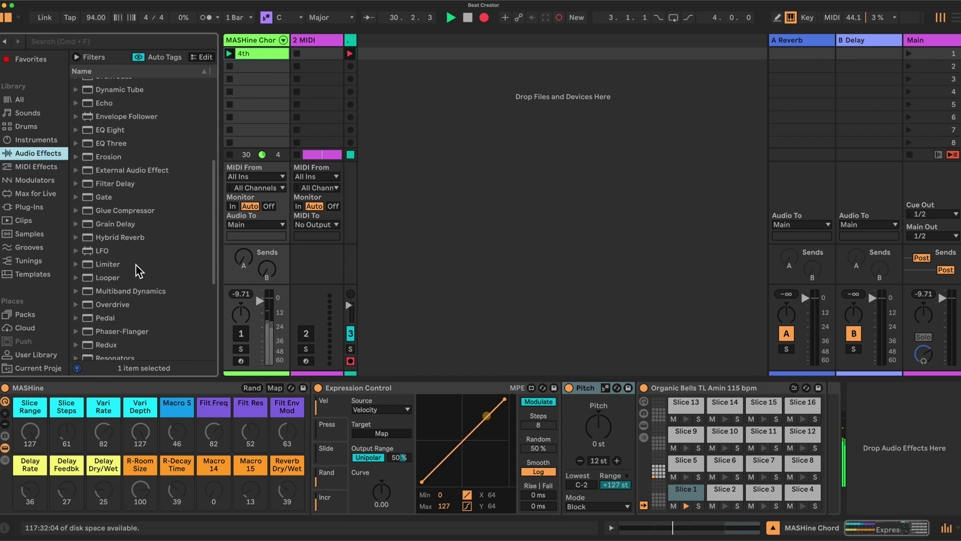
drag(103, 249, 824, 421)
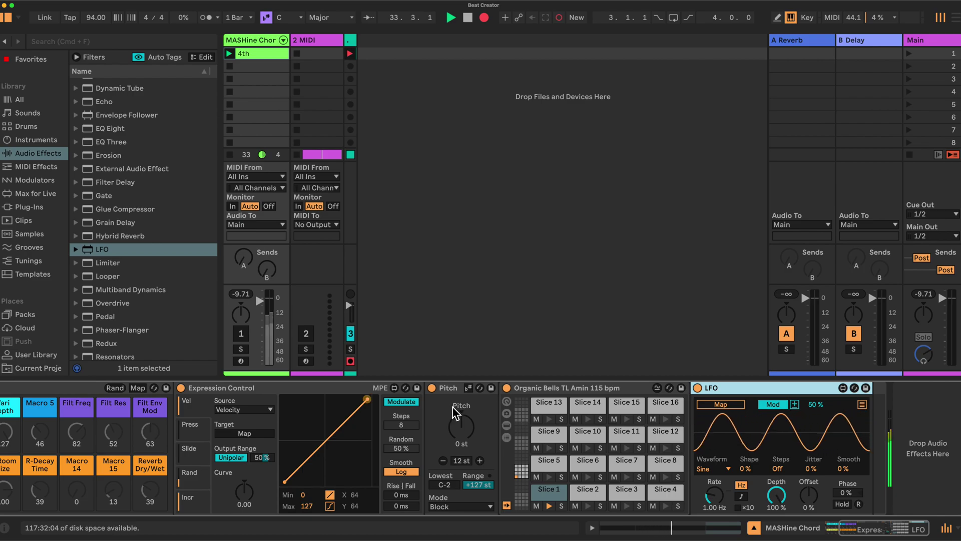
scroll(450, 415, left, 5)
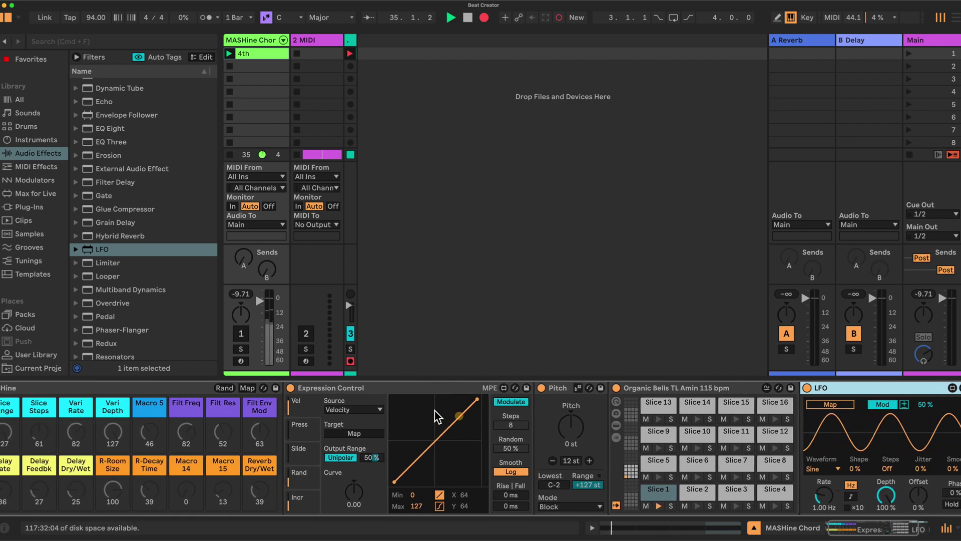
click(327, 389)
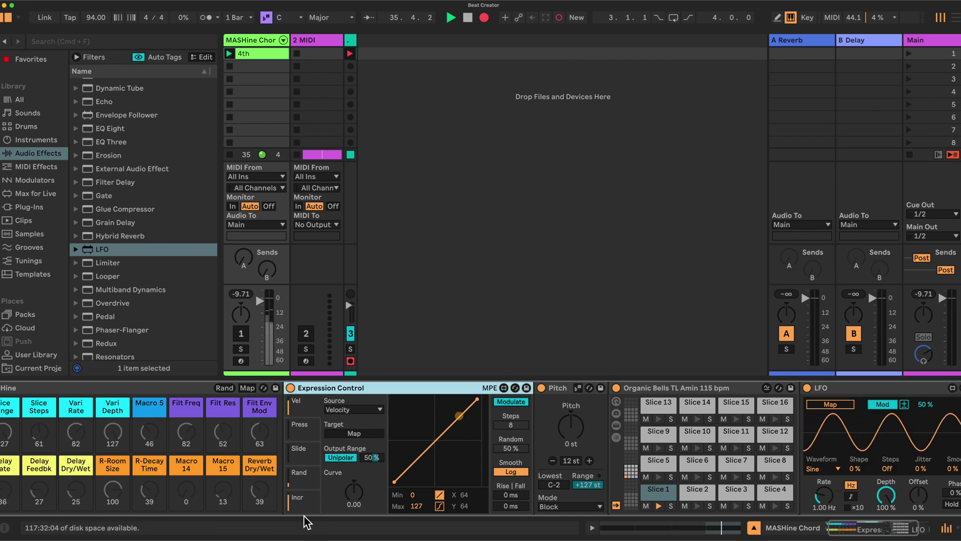
Step: Set Expression Control to Increment, 0 % output, Pitch target, 1 % random, then enter macro Map mode
click(302, 500)
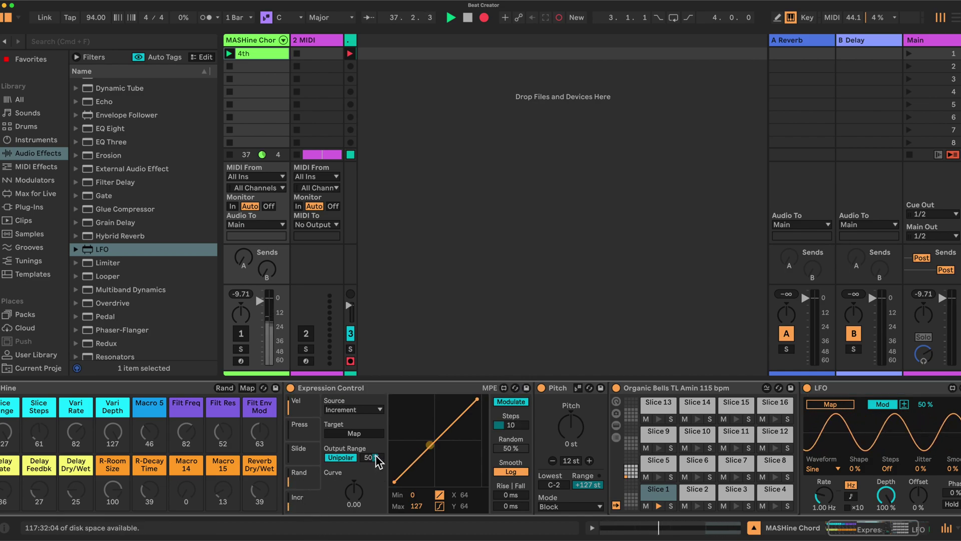
drag(377, 462, 376, 491)
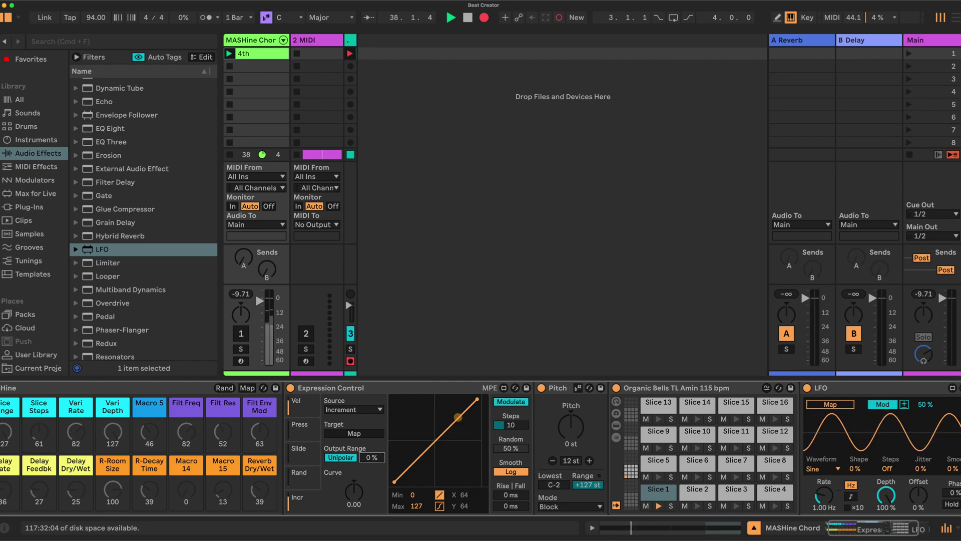
click(354, 433)
click(571, 428)
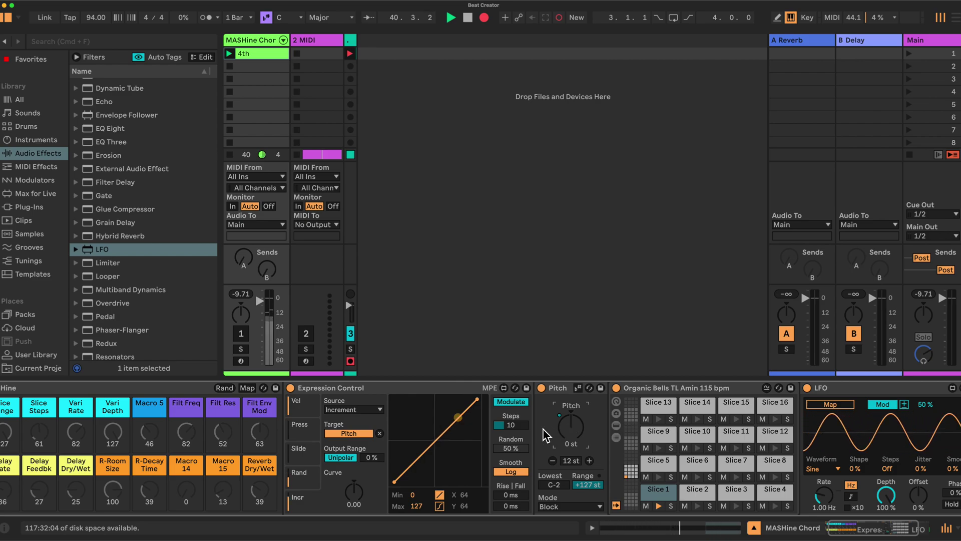
click(519, 446)
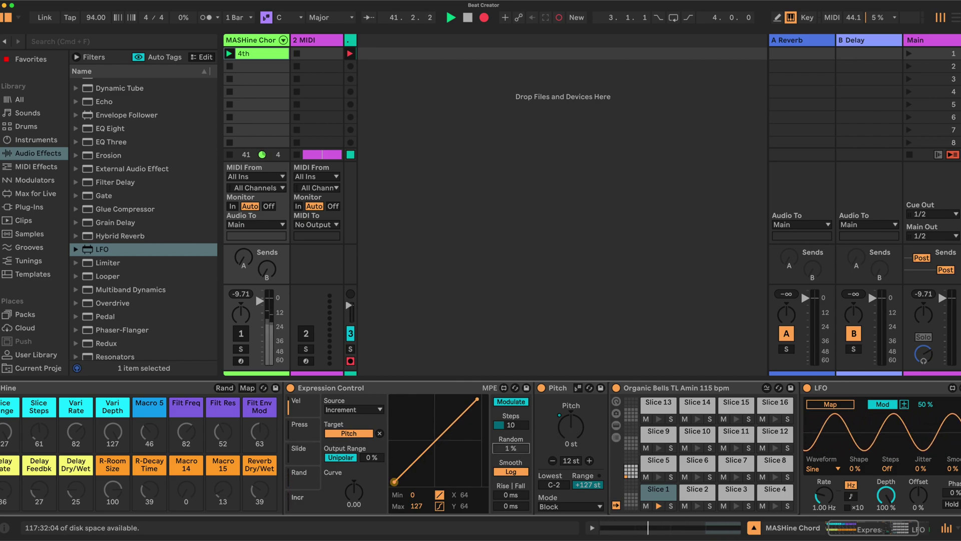
drag(520, 451, 521, 460)
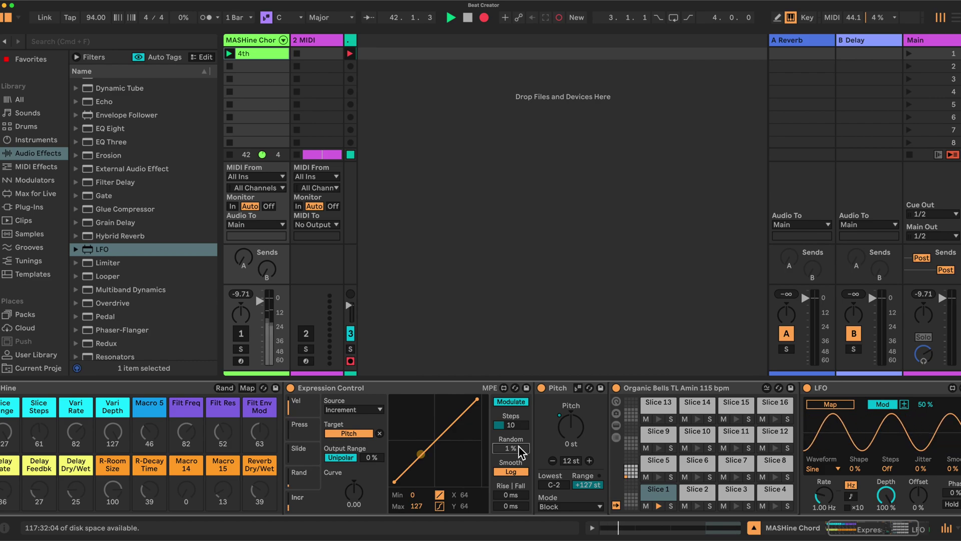
scroll(393, 414, left, 2)
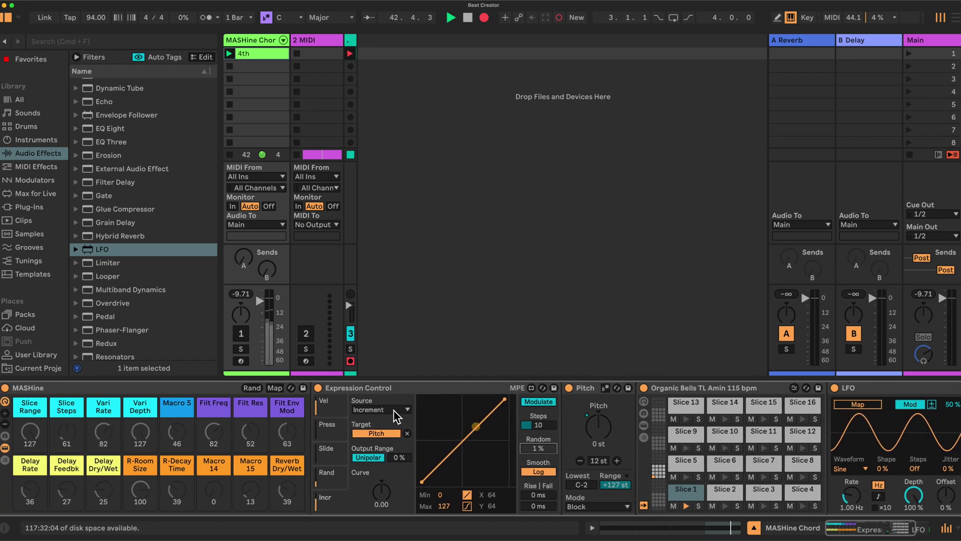
click(275, 389)
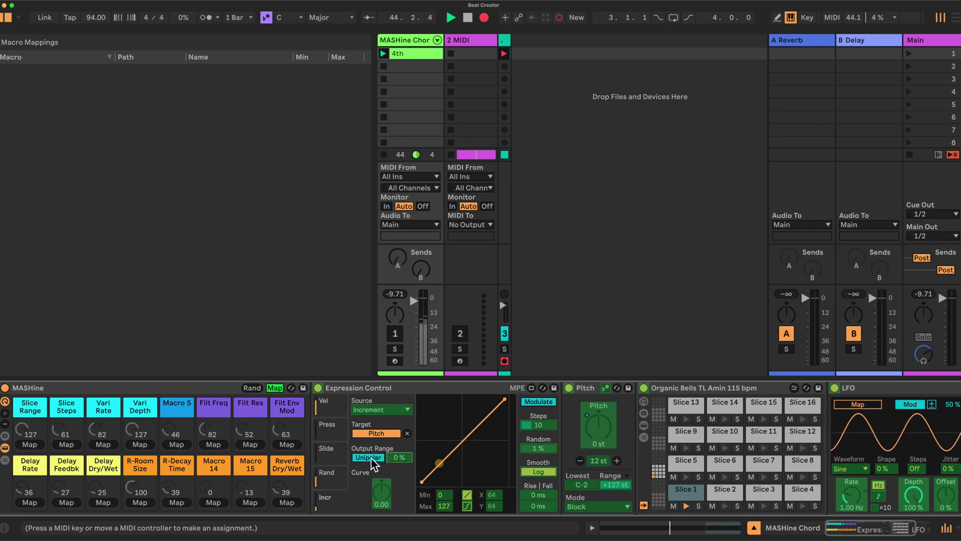
Step: Map Slice Range to Expression Control's modulation amount (0–6 %) and Slice Steps to its steps (1–16)
click(35, 444)
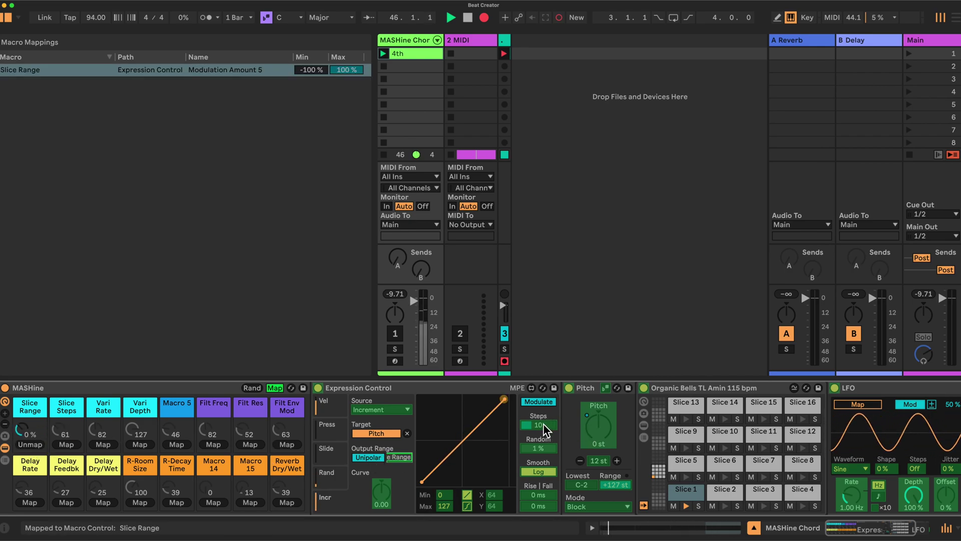
click(67, 444)
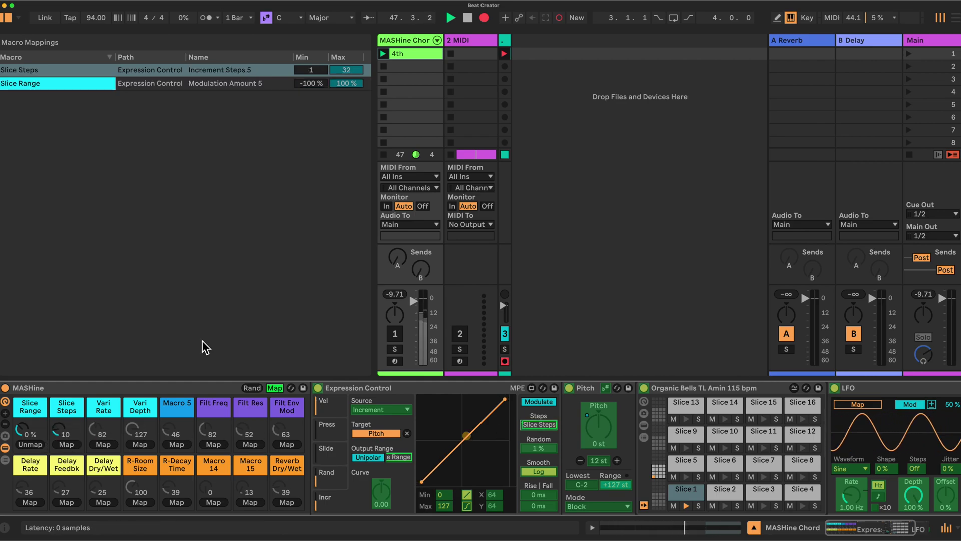
click(300, 85)
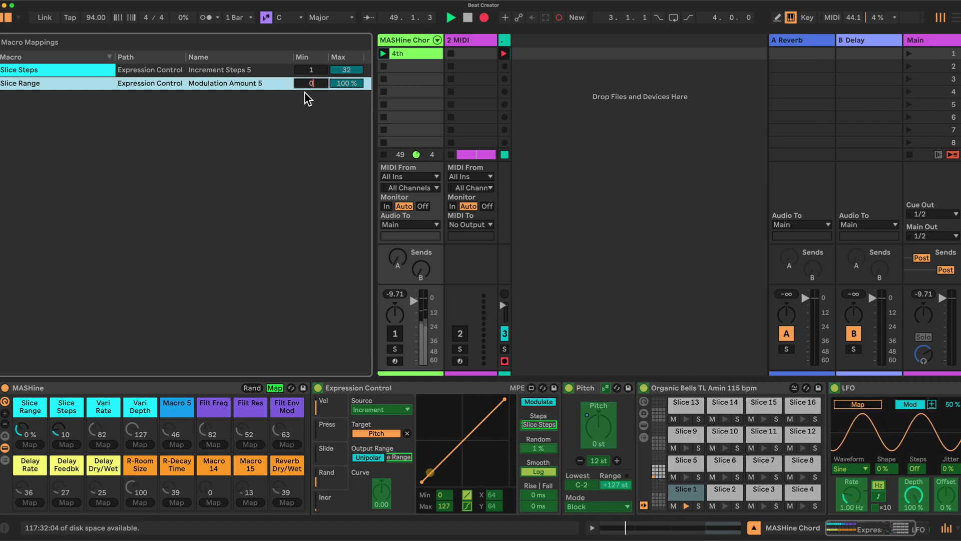
text(0)
key(Return)
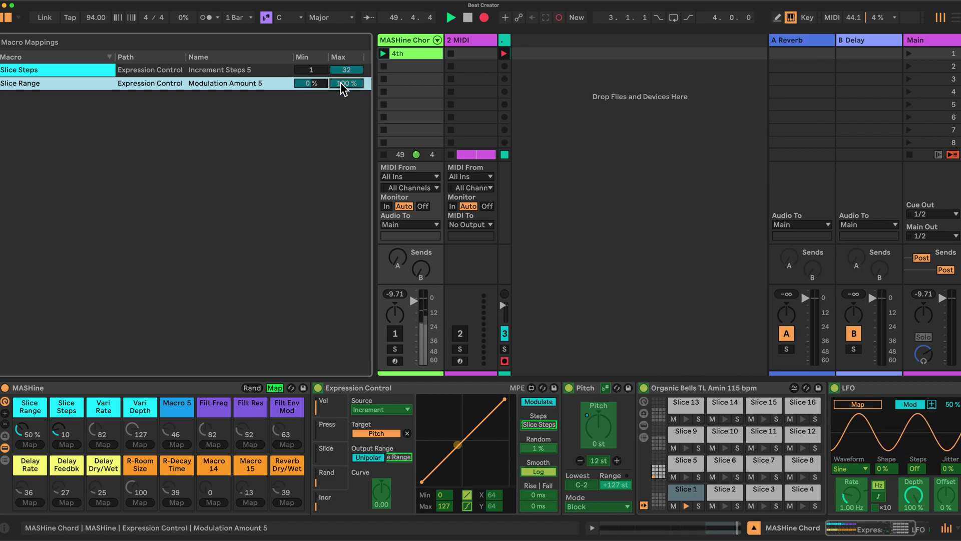
click(343, 84)
text(6)
key(Return)
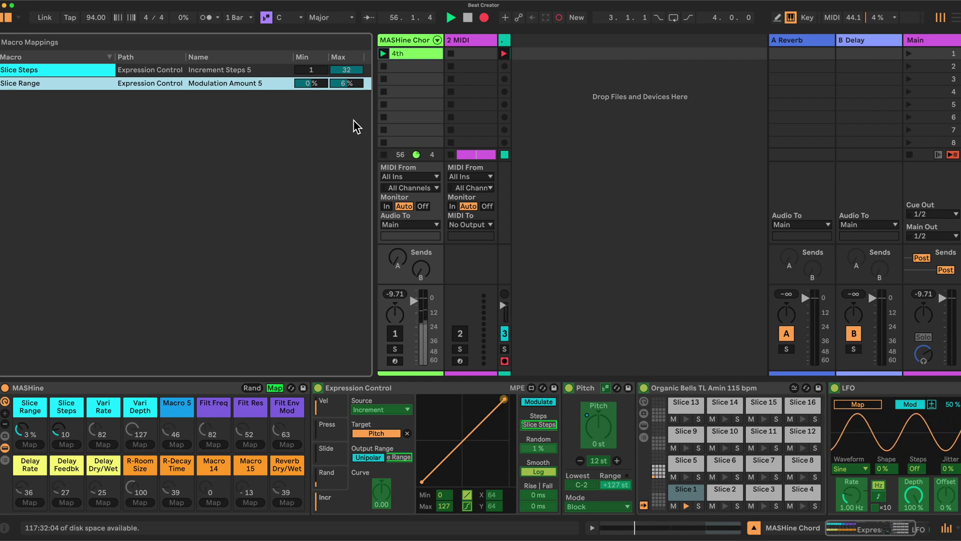
click(345, 70)
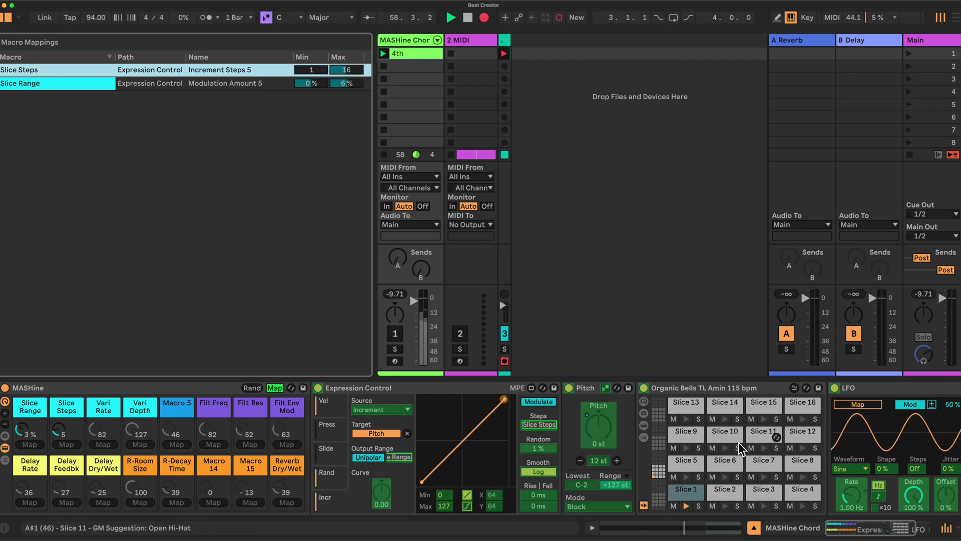
click(275, 387)
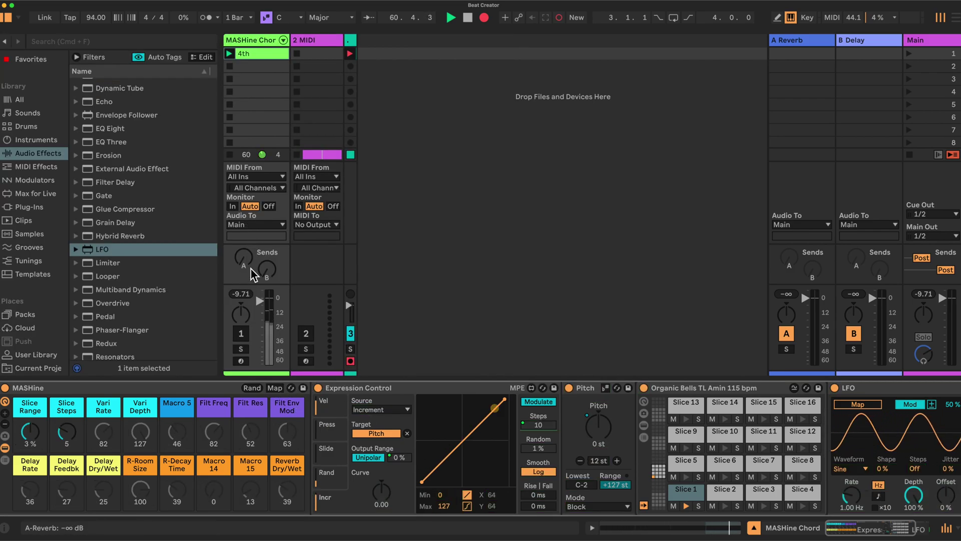
Step: Set Slice Range to 2 % and Slice Steps to 5, fold Expression Control and Pitch, then deactivate MASHine Chord
click(242, 334)
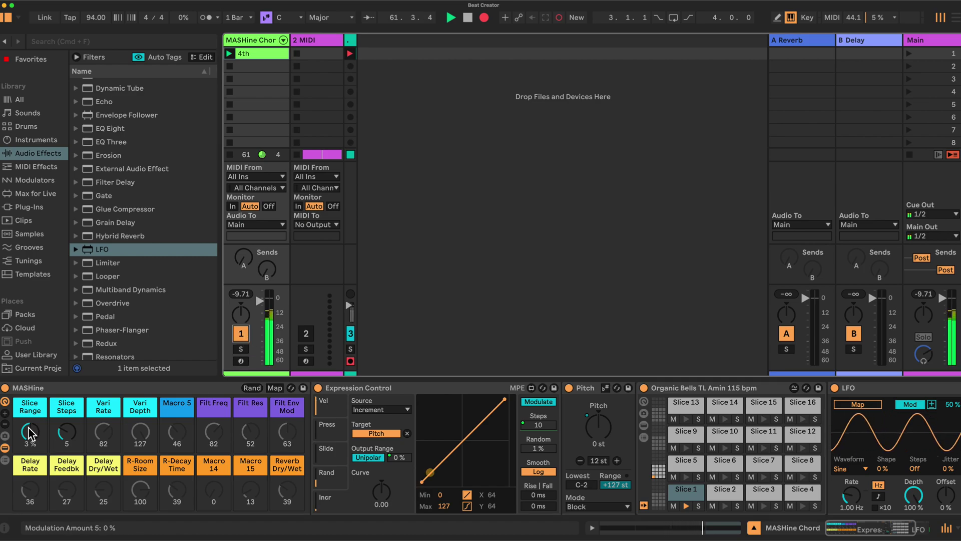
drag(29, 434, 66, 446)
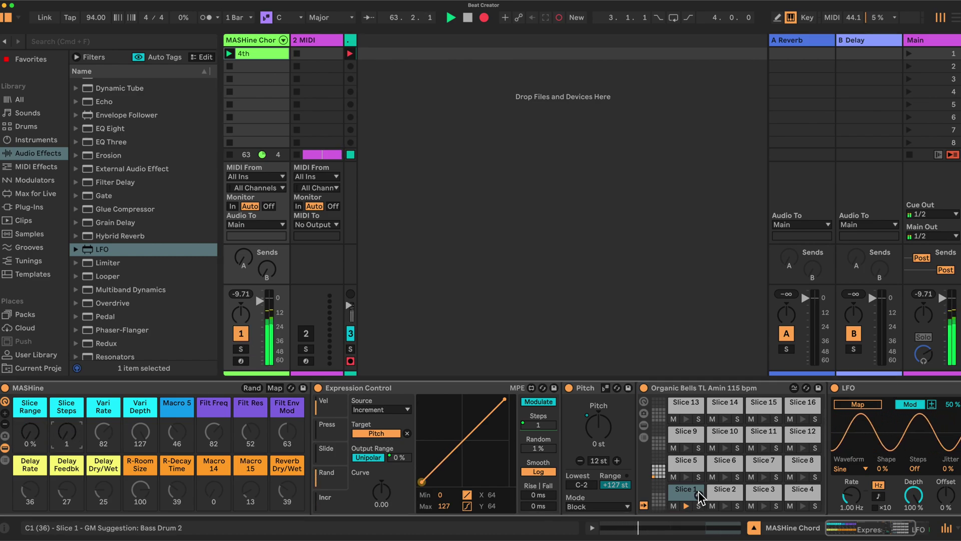
double_click(463, 391)
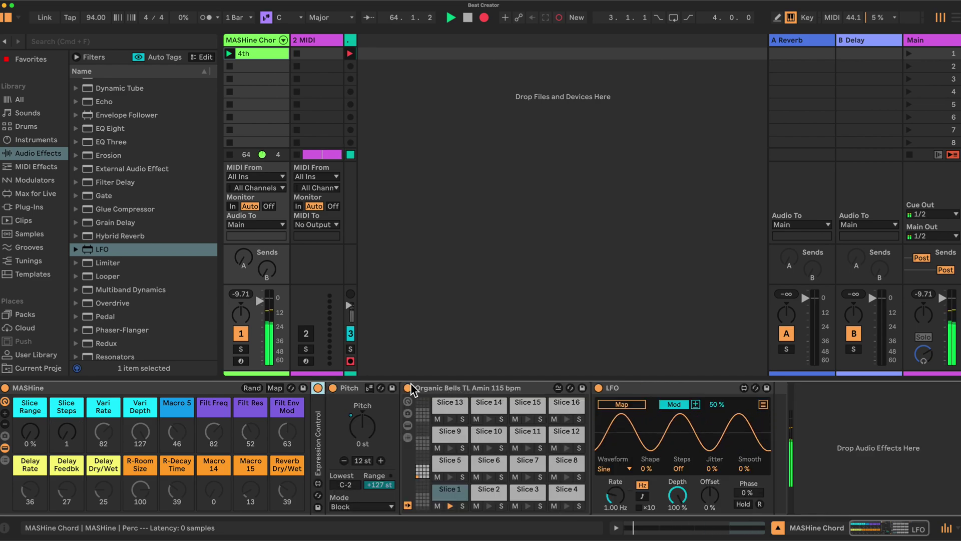
double_click(376, 391)
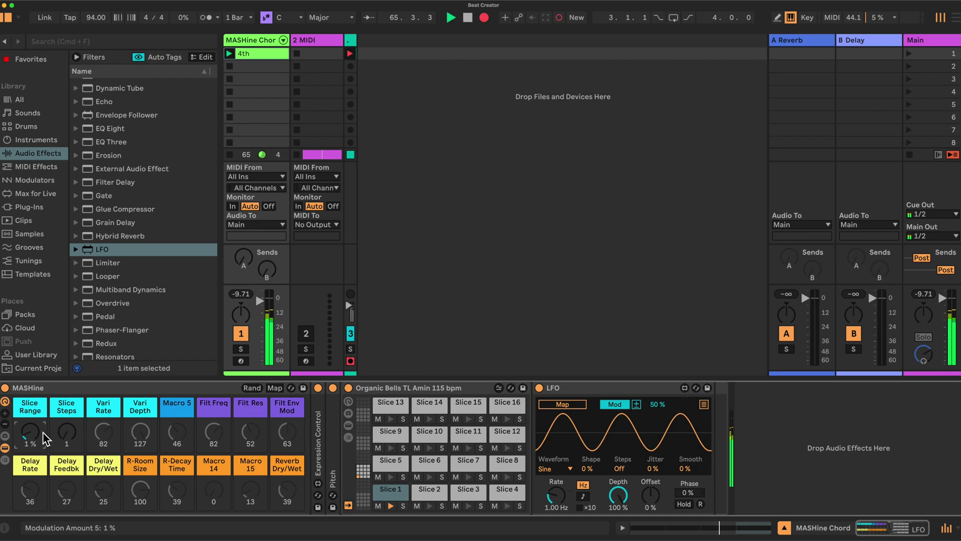
drag(67, 432, 66, 417)
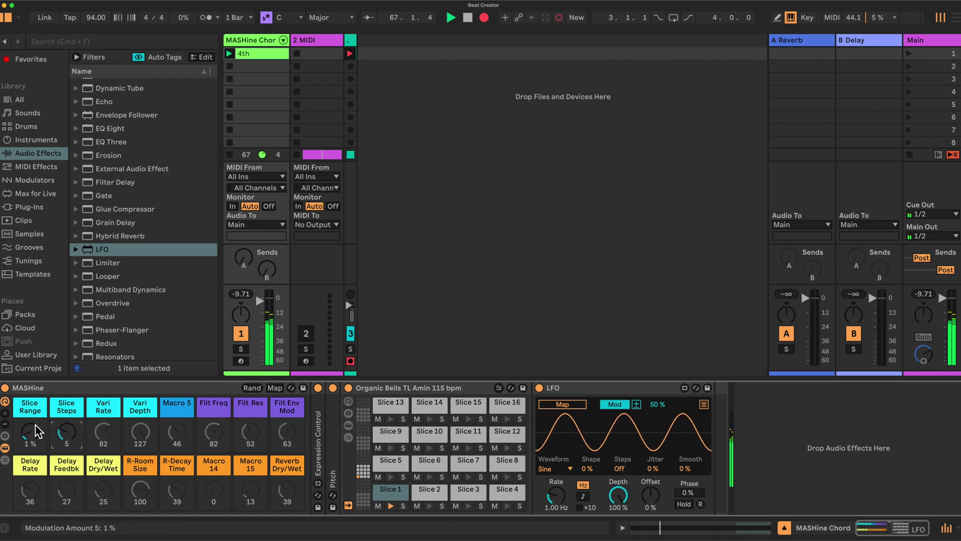
drag(30, 432, 30, 426)
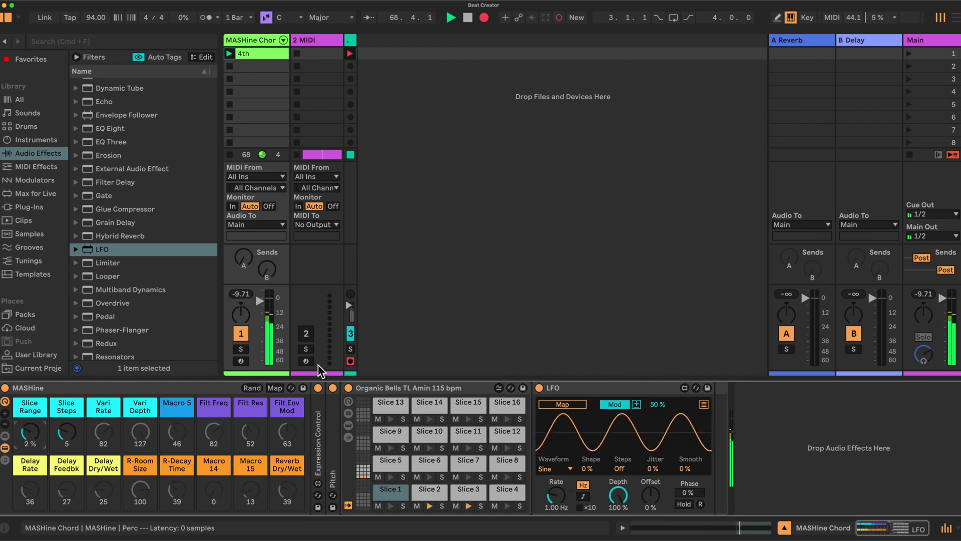
click(241, 334)
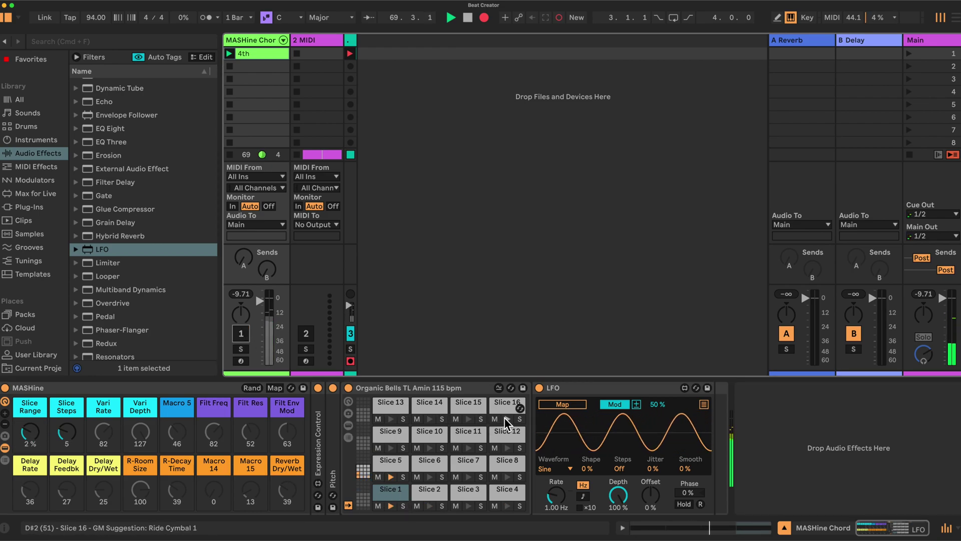
Step: Set the LFO to 100 % modulation, a tempo-synced rate and the Random waveform
drag(657, 414, 655, 390)
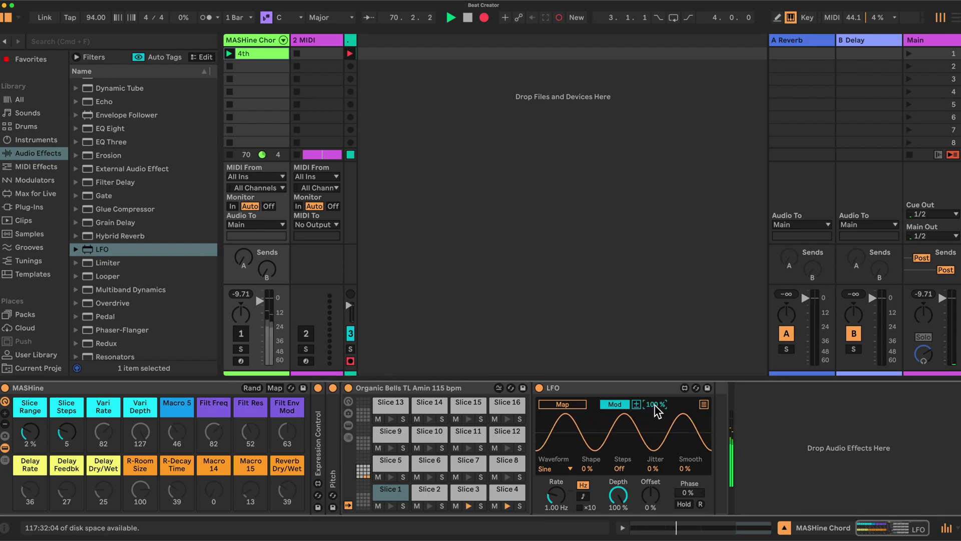
click(584, 496)
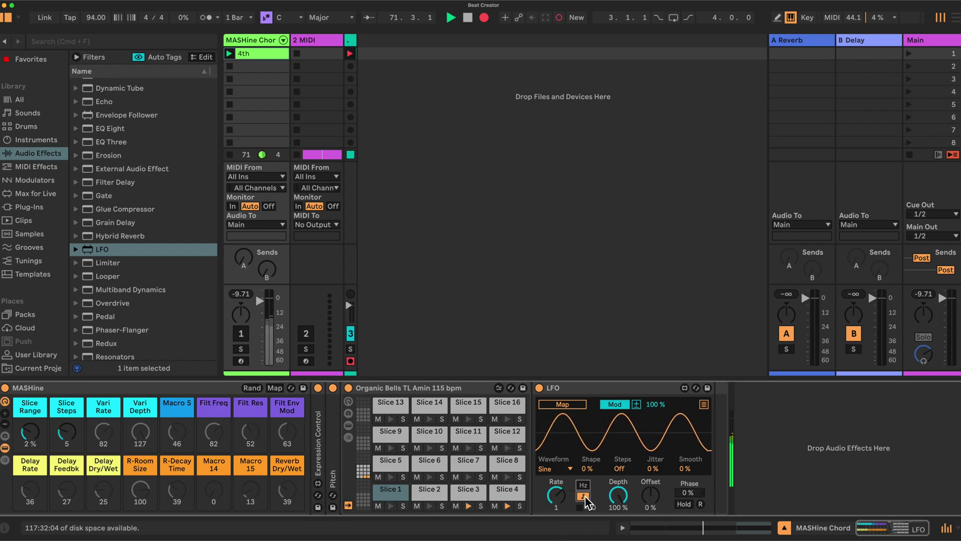
click(570, 468)
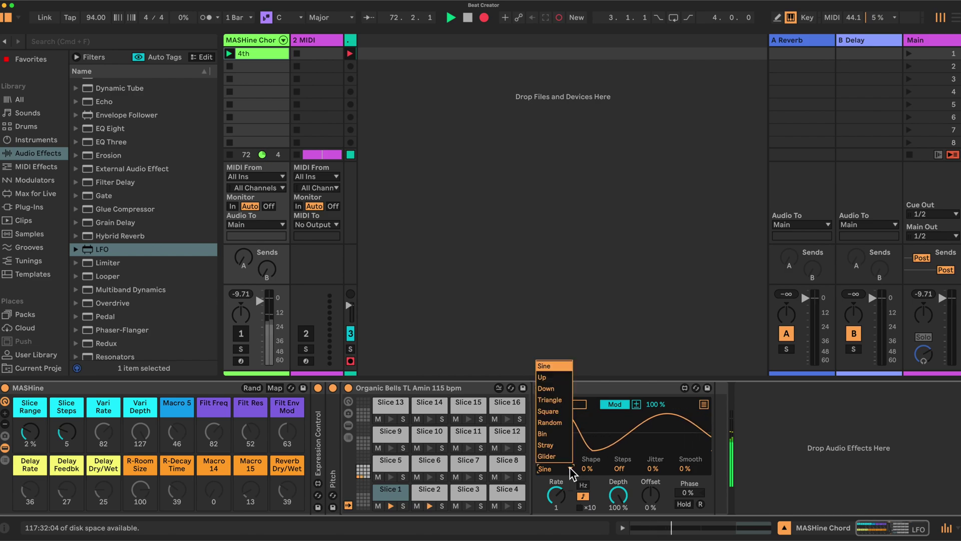
click(556, 422)
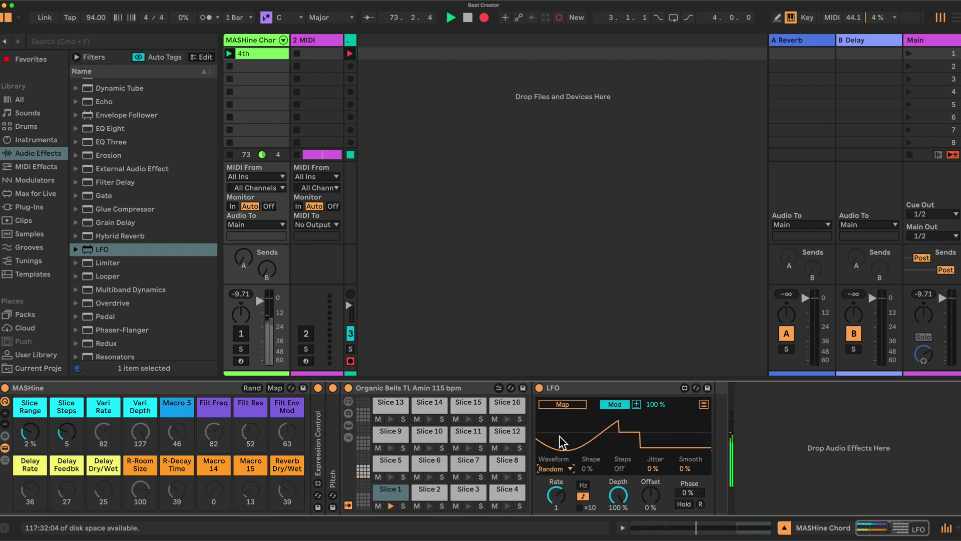
Step: Make the LFO modulate the MASHine Slice Steps macro
click(562, 403)
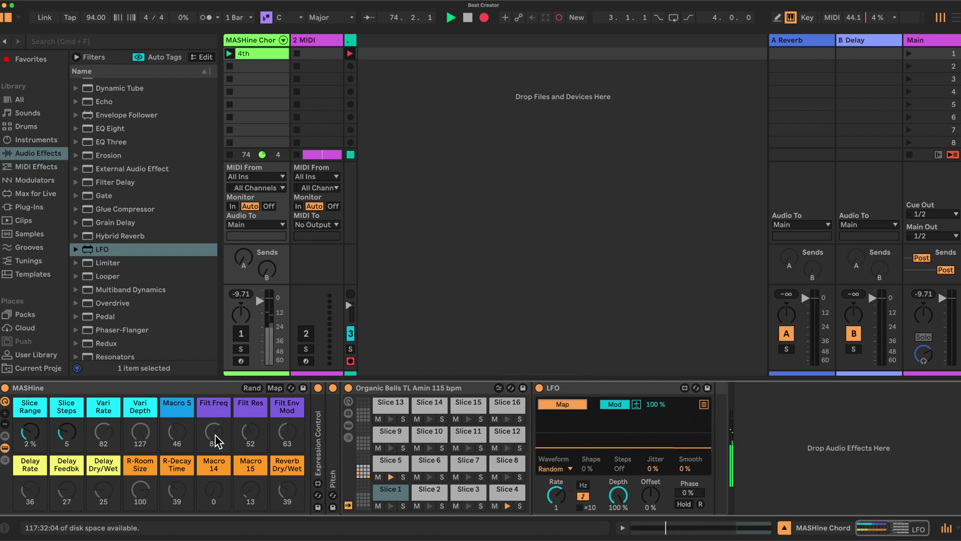
click(62, 431)
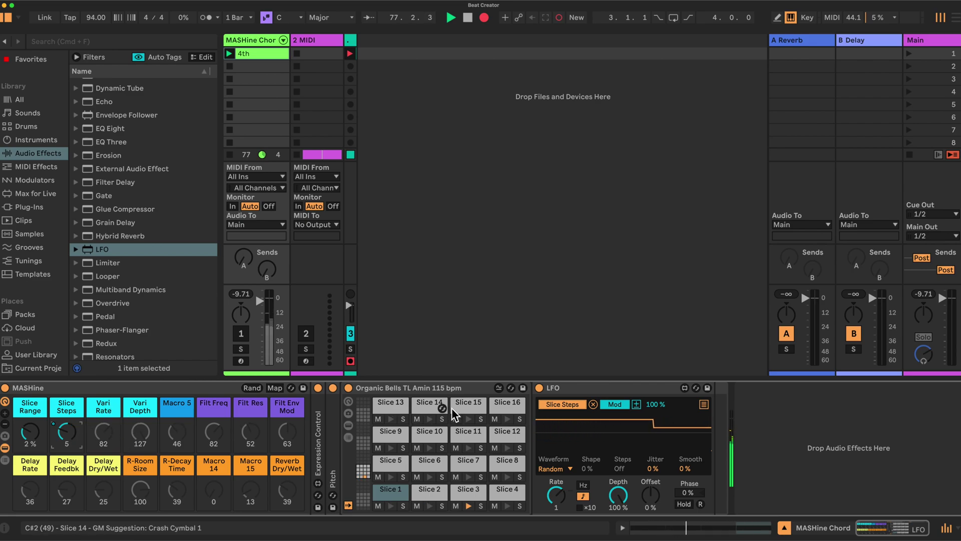
click(275, 387)
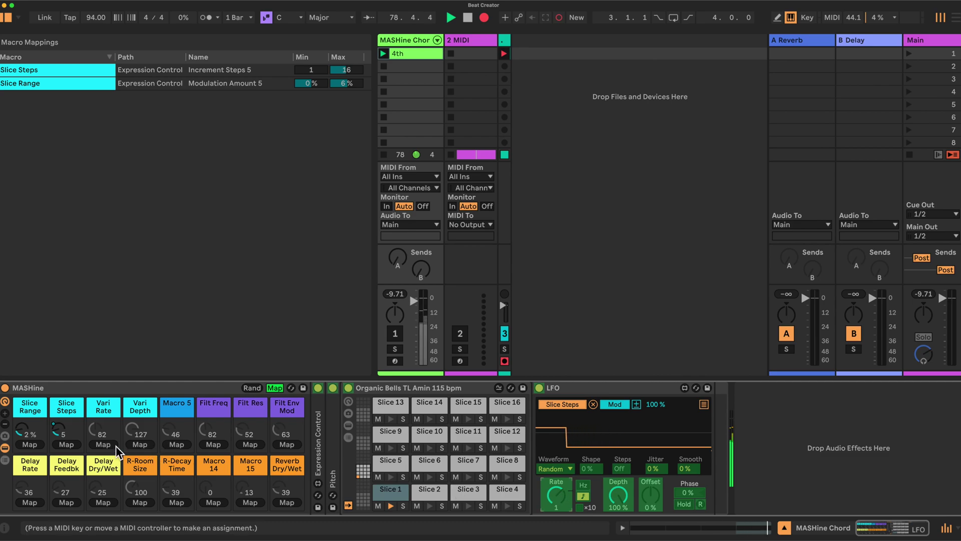
Step: Map the Vari Rate macro to the LFO's Sync Rate and Vari Depth to its Depth (0–100 %)
click(103, 443)
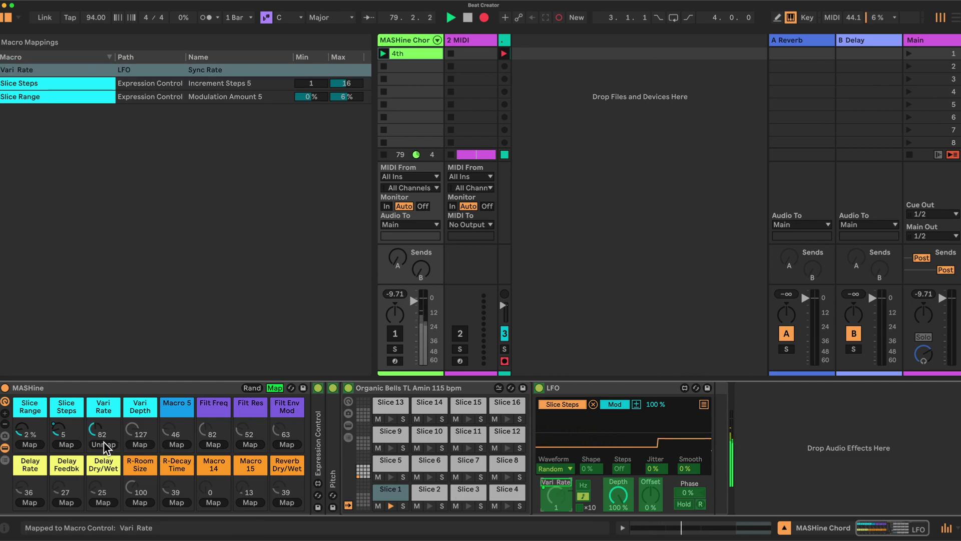
click(137, 444)
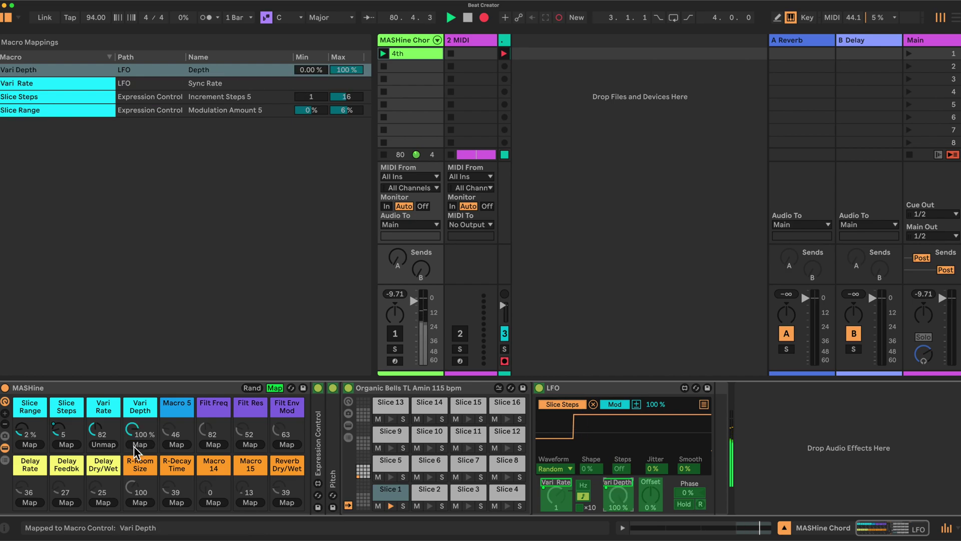
click(275, 387)
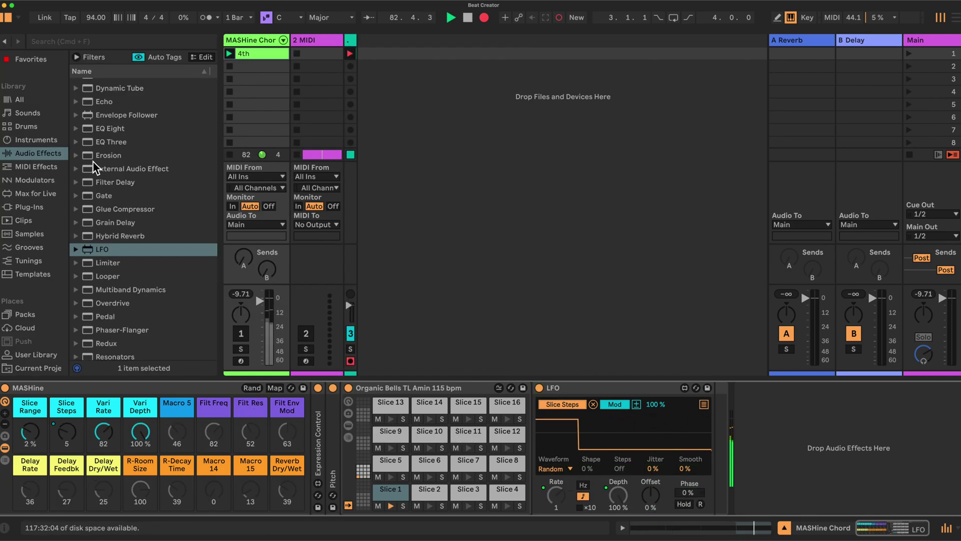
scroll(166, 206, up, 4)
scroll(166, 206, up, 5)
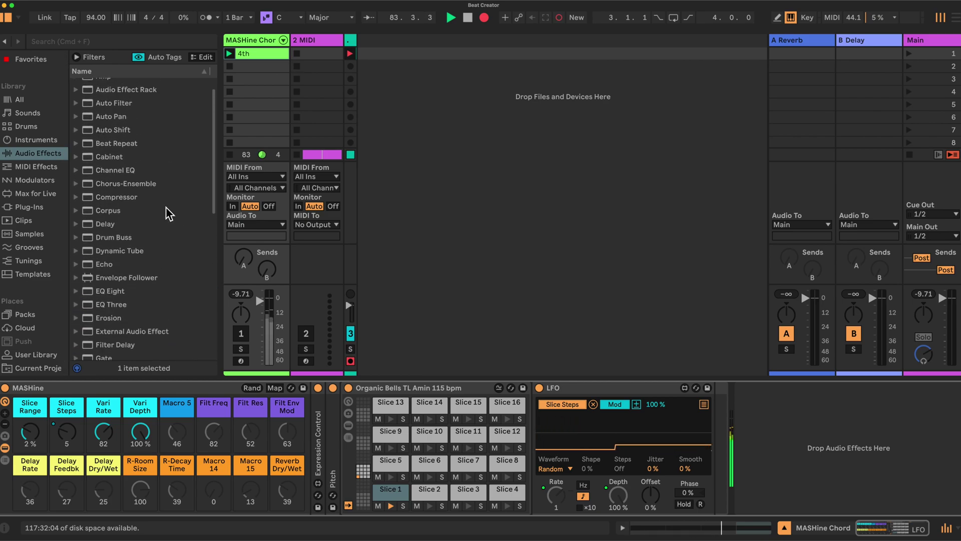
scroll(166, 206, down, 8)
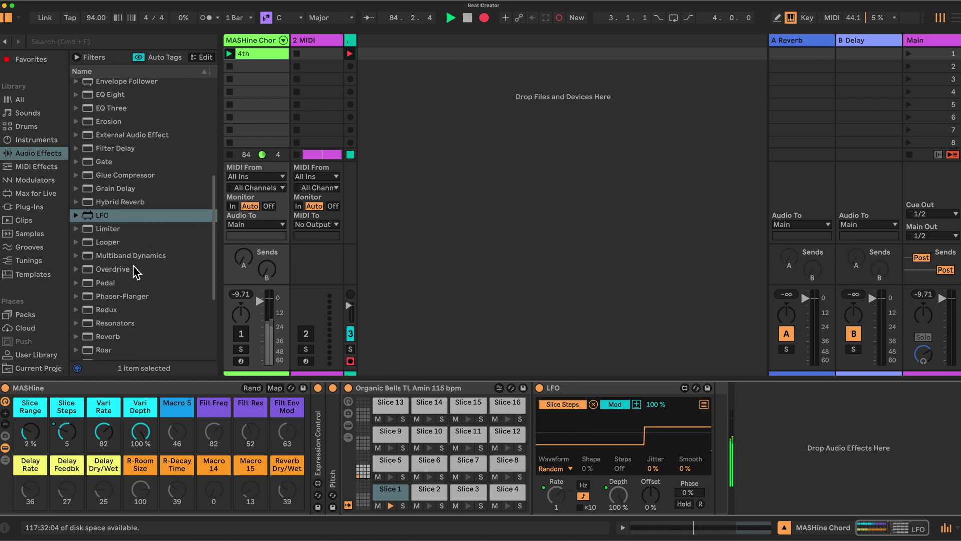
Step: Insert Redux, Auto Filter, Delay and Reverb, in that order, after the LFO at default settings
drag(109, 313, 718, 428)
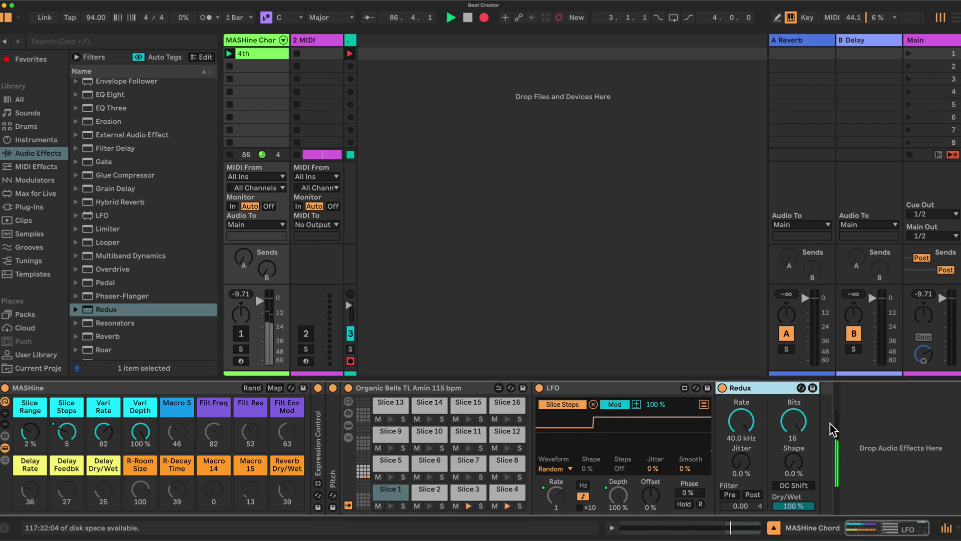
scroll(120, 211, up, 5)
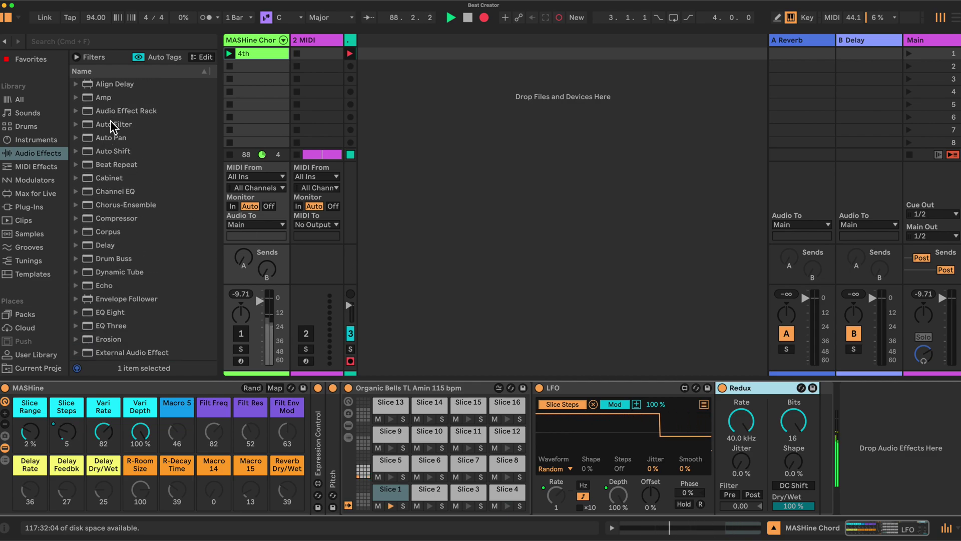
drag(108, 123, 821, 420)
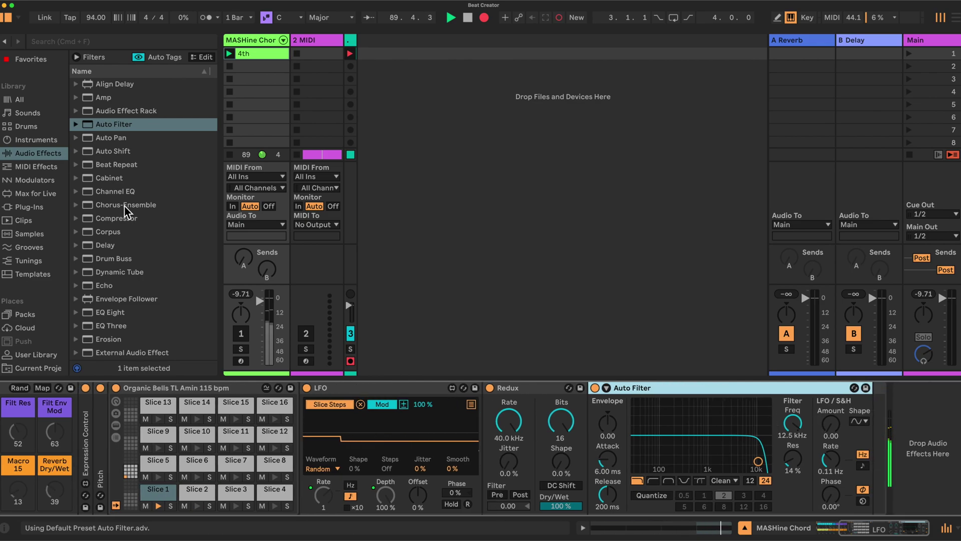
mouse_move(100, 244)
mouse_down()
mouse_move(672, 407)
mouse_move(877, 433)
mouse_up()
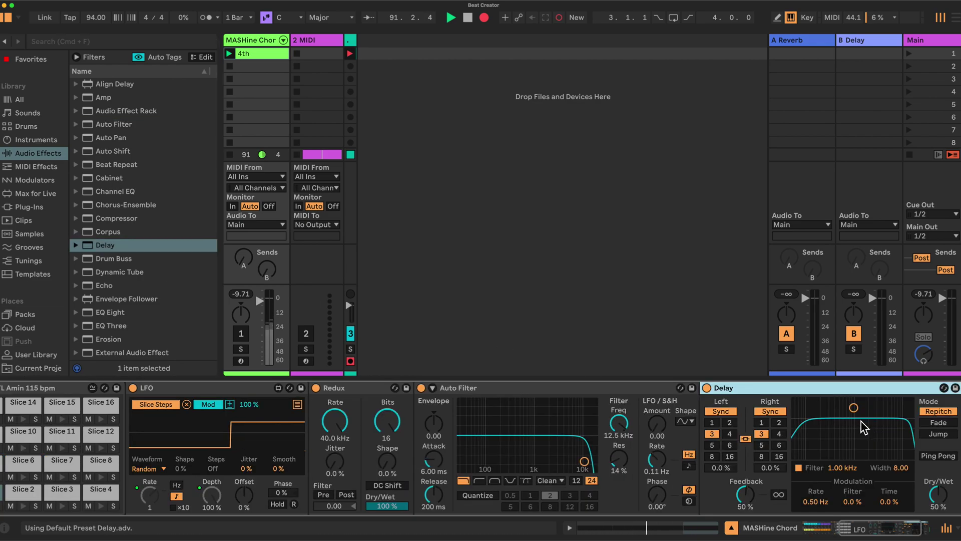
scroll(155, 251, down, 5)
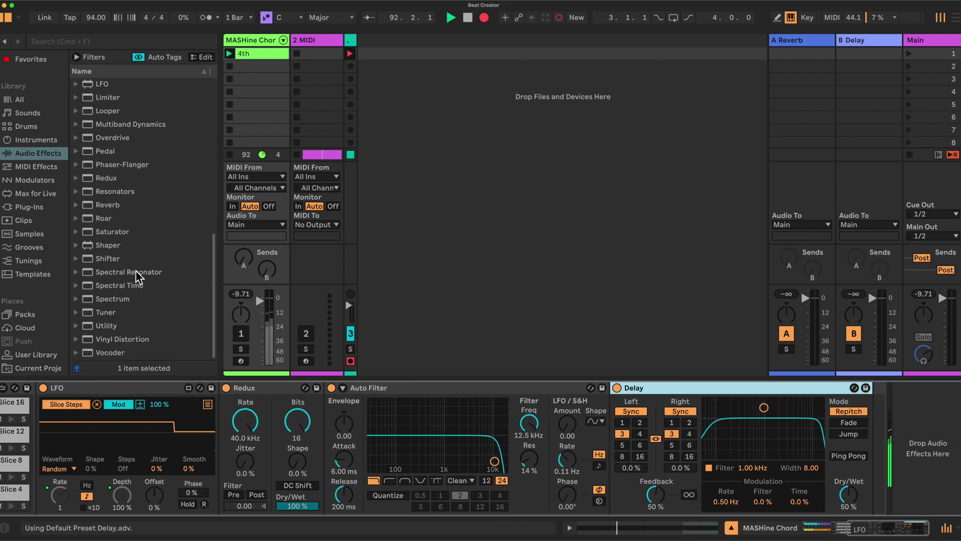
click(110, 207)
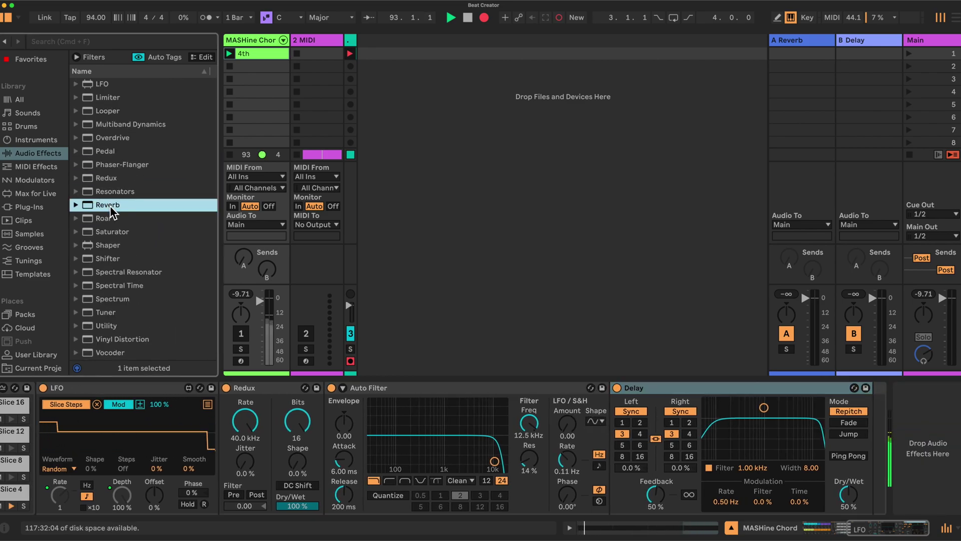
drag(112, 211, 876, 440)
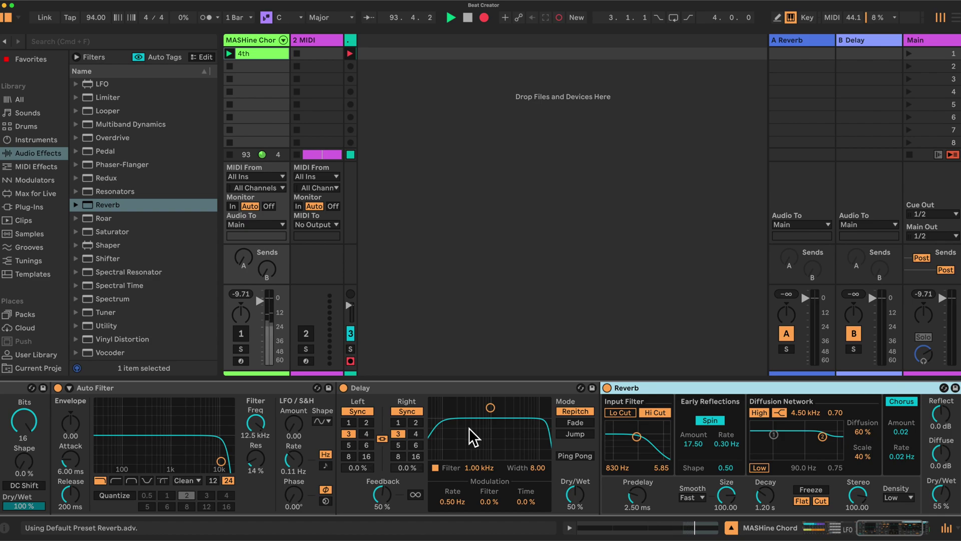
scroll(473, 438, left, 10)
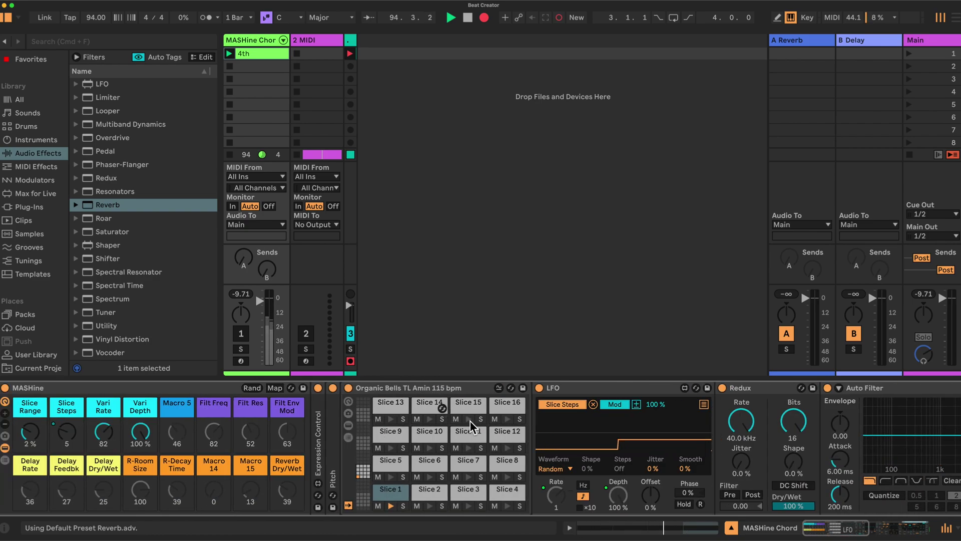
Step: Map Macro 5 to Redux's sample rate, folding the LFO and Redux devices
double_click(582, 385)
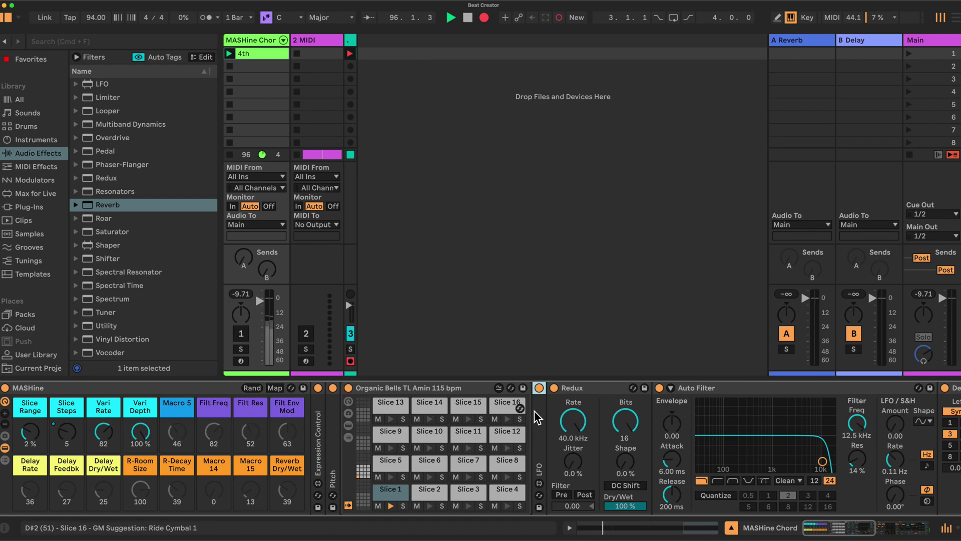
click(275, 388)
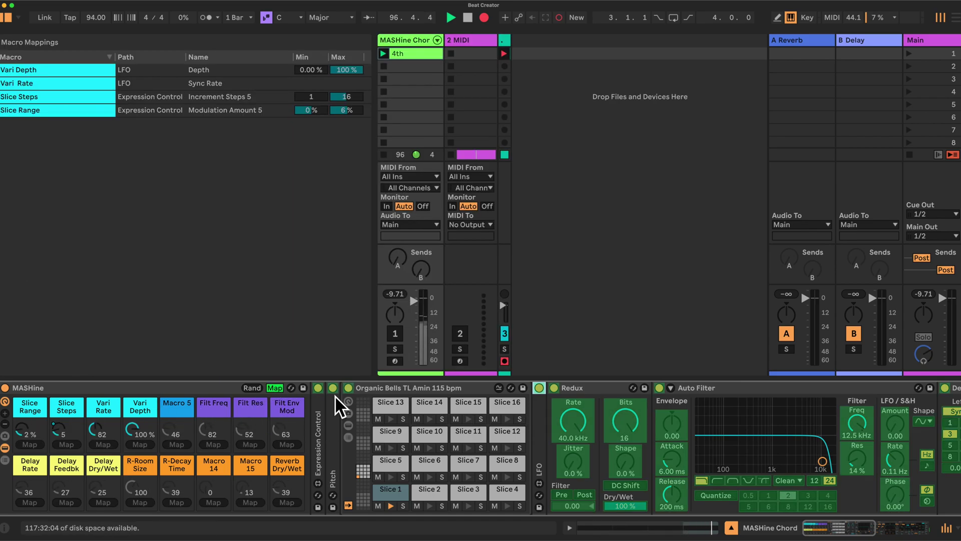
click(570, 418)
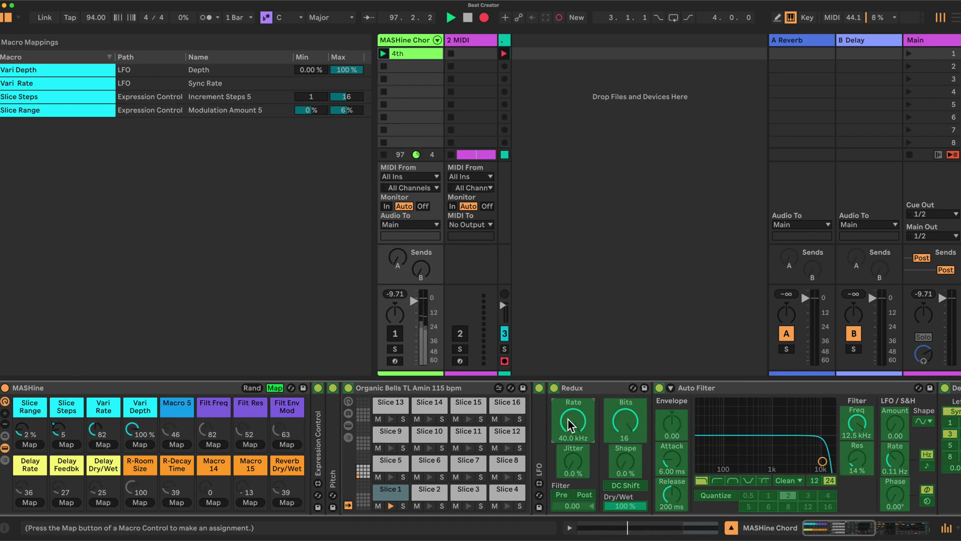
click(175, 442)
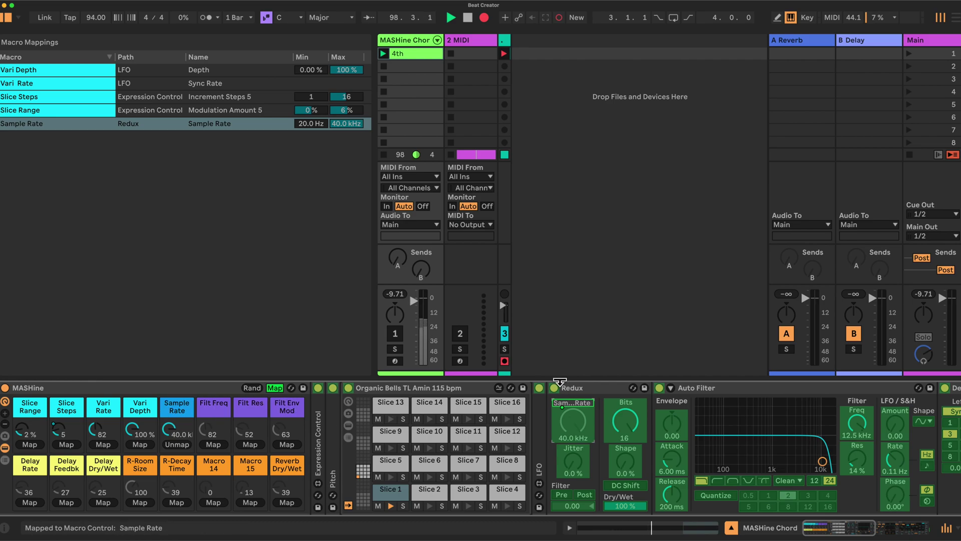
double_click(592, 389)
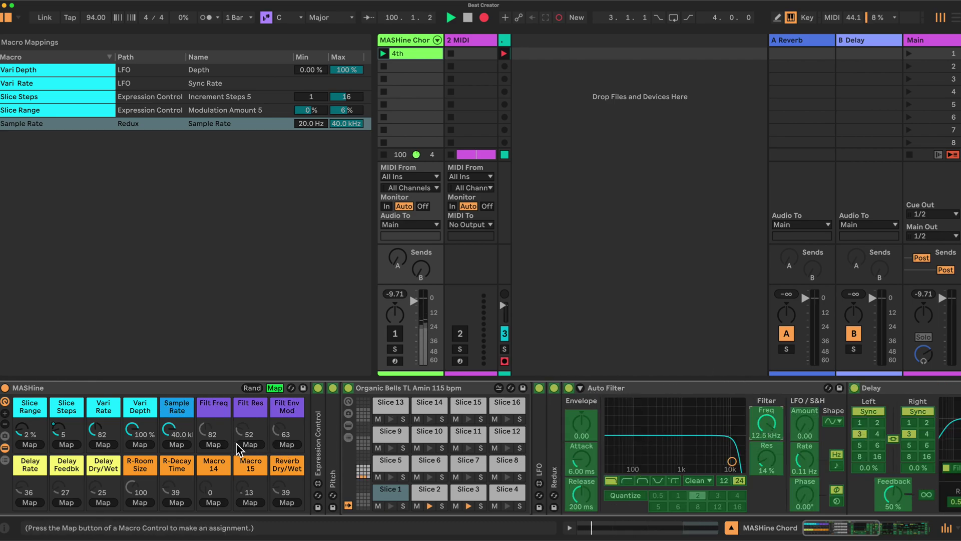
Step: Map Filt Freq, Filt Res and Filt Env Mod to Auto Filter's frequency, resonance and envelope modulation, then fold it
click(213, 445)
click(250, 445)
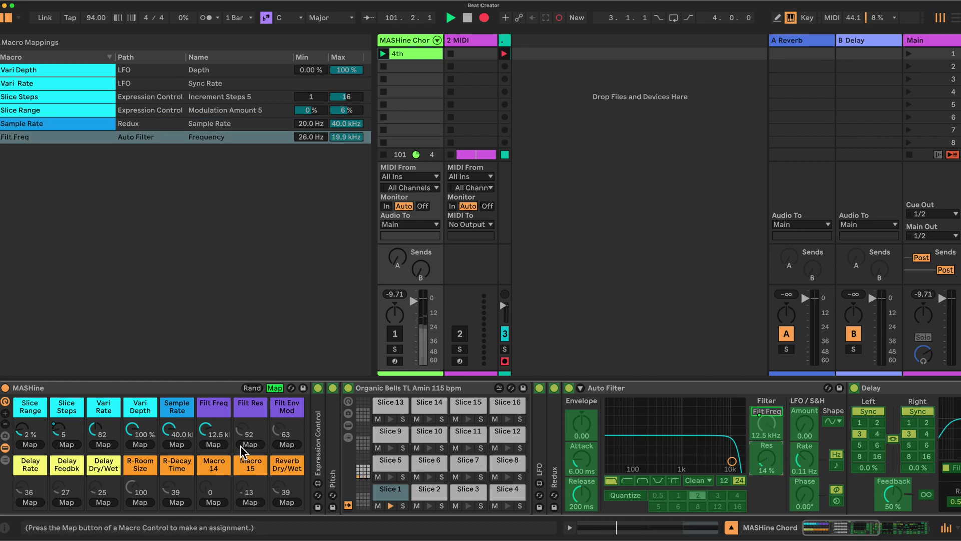
click(764, 458)
click(581, 424)
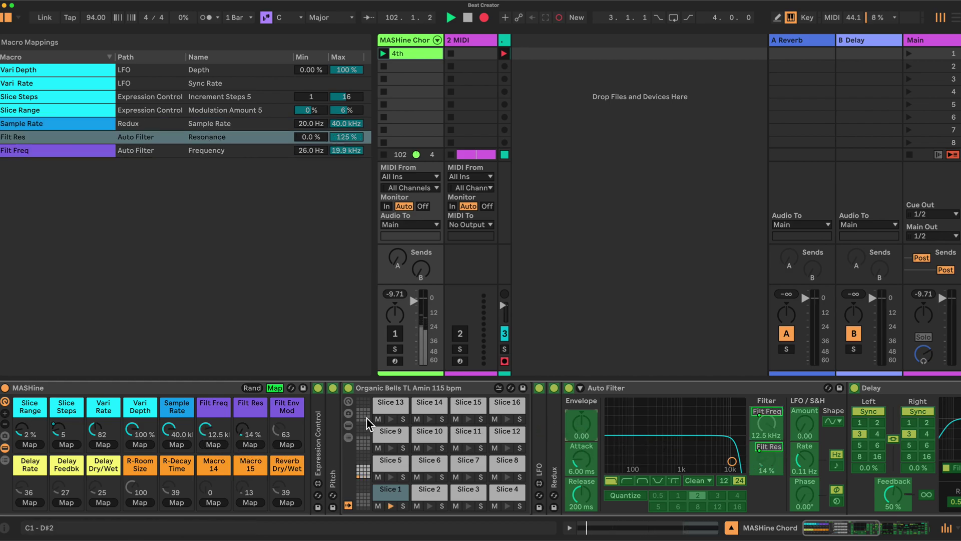
click(289, 445)
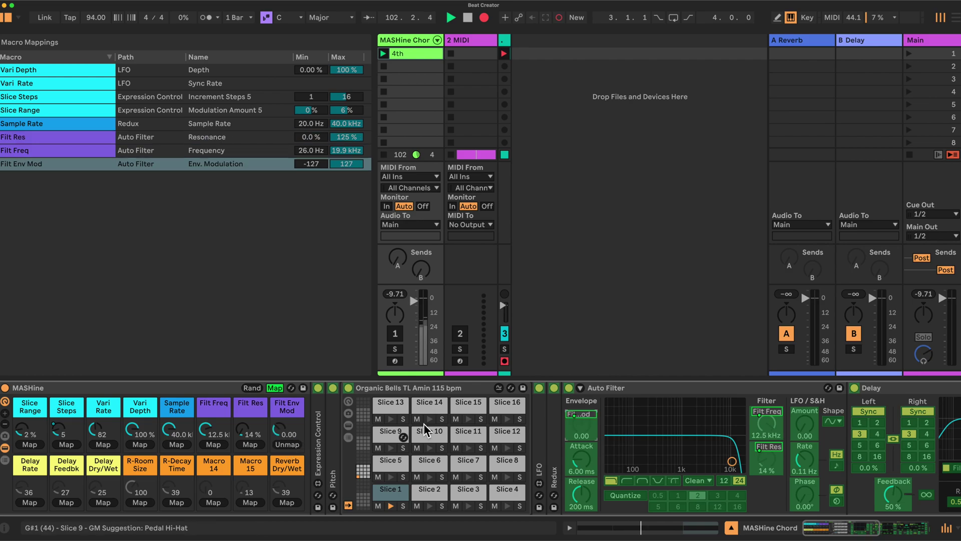
double_click(672, 396)
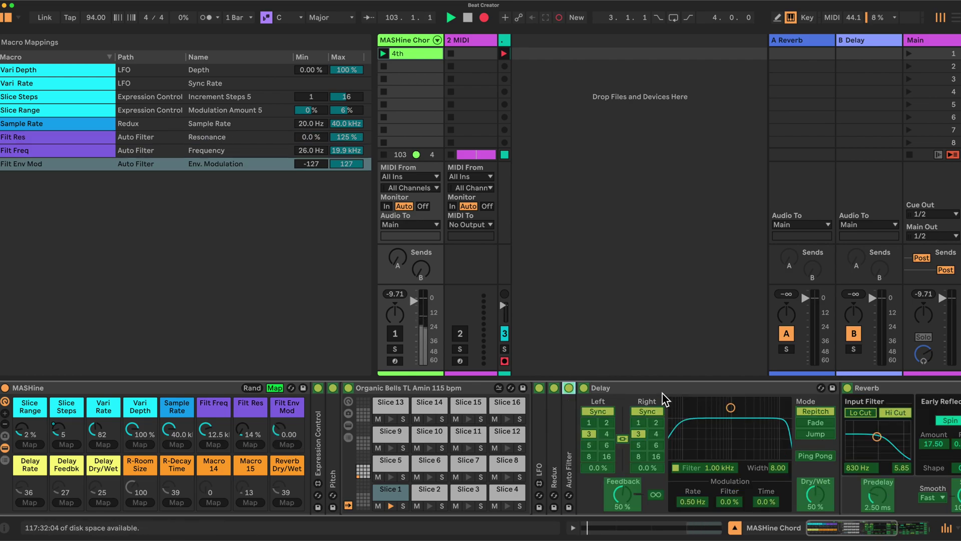
Step: Map Delay Rate, Delay Feedbk and Delay Dry/Wet to Delay's left time, feedback and dry/wet, then fold it
click(598, 422)
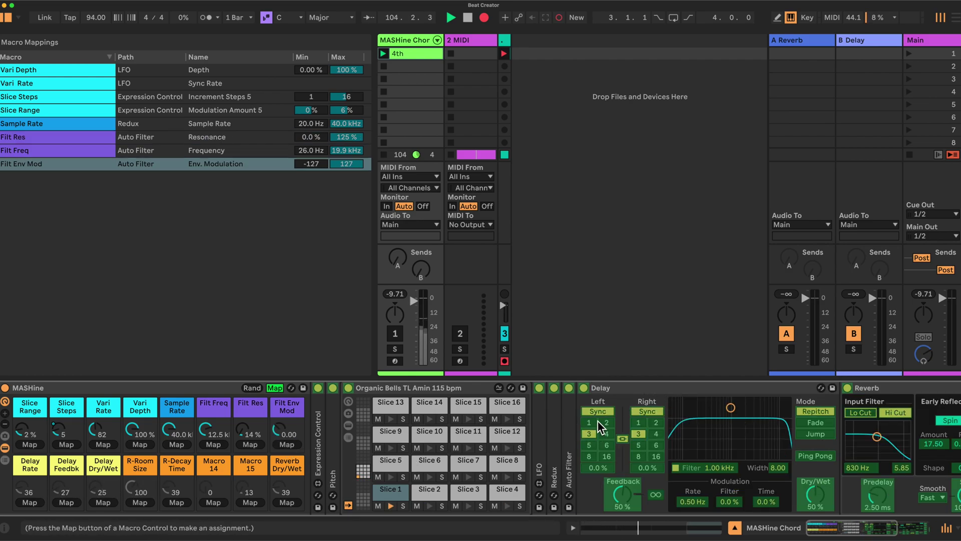
click(39, 500)
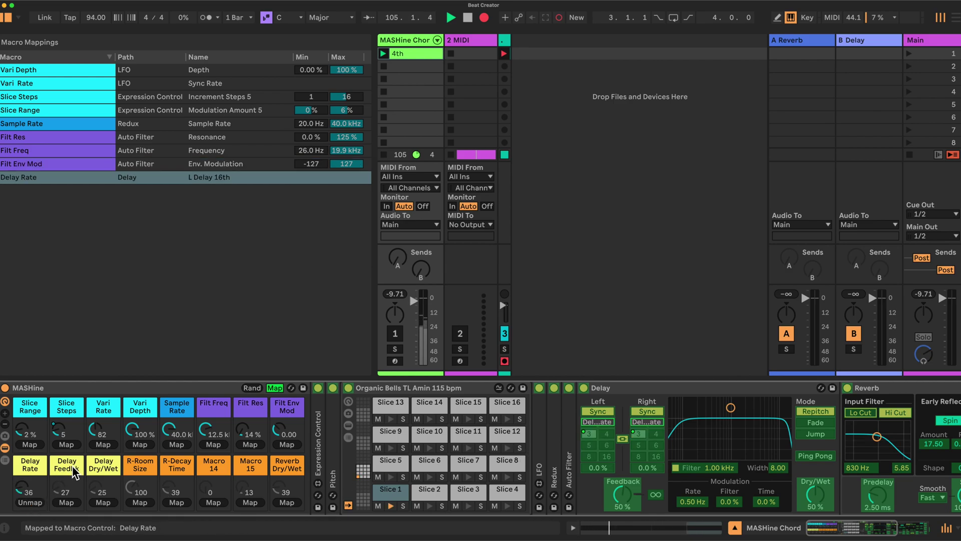
click(624, 498)
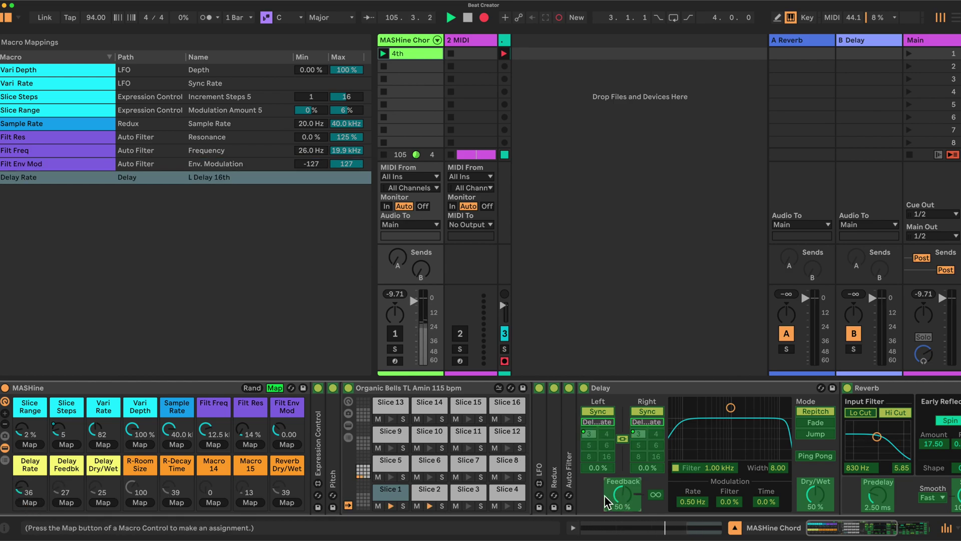
click(67, 502)
click(824, 498)
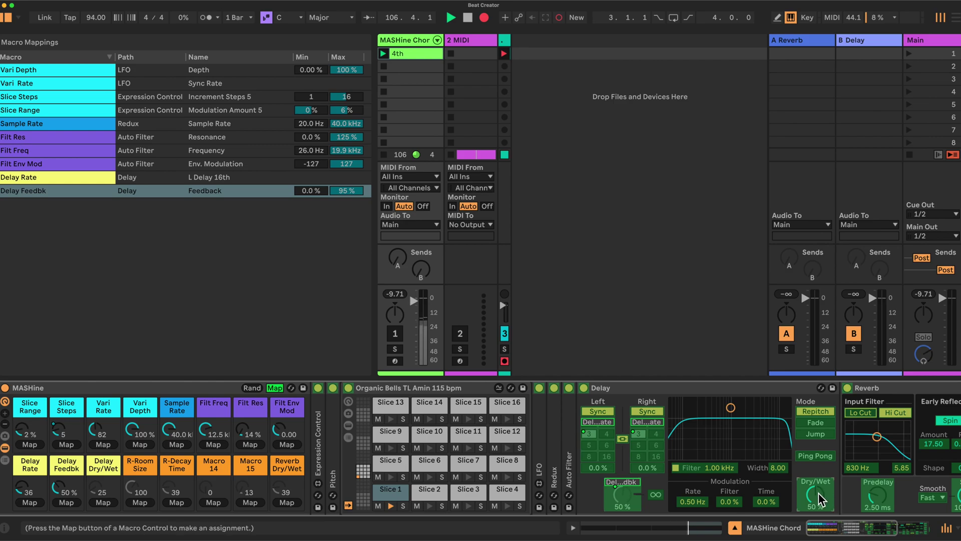
click(100, 502)
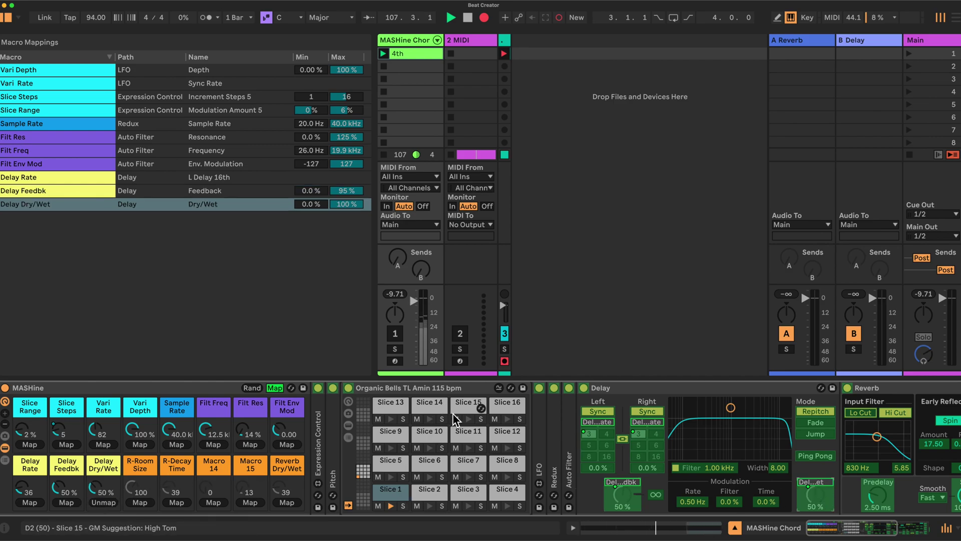
double_click(636, 387)
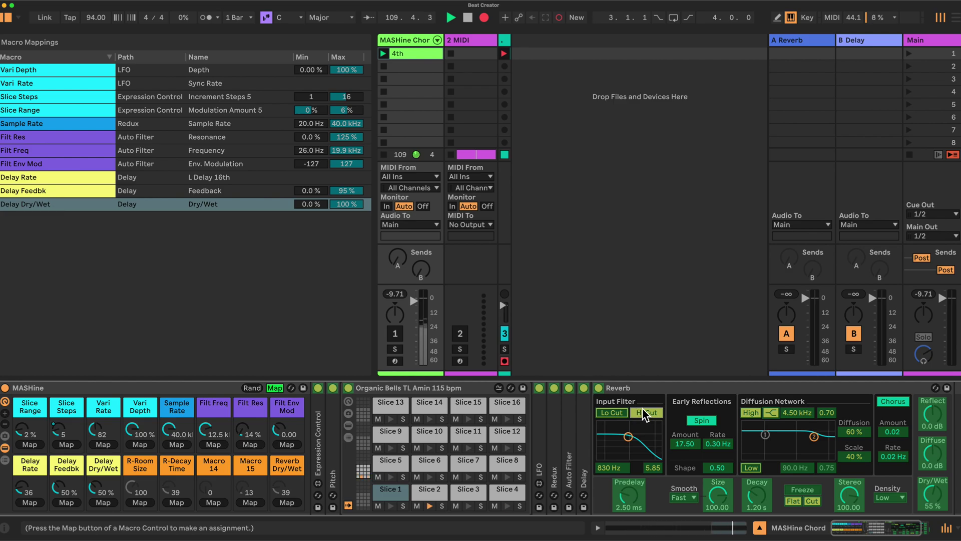
Step: Map Reverb's Room Size, Decay Time, Chorus Amount, Chorus Rate and Dry/Wet to the last five macros
click(275, 388)
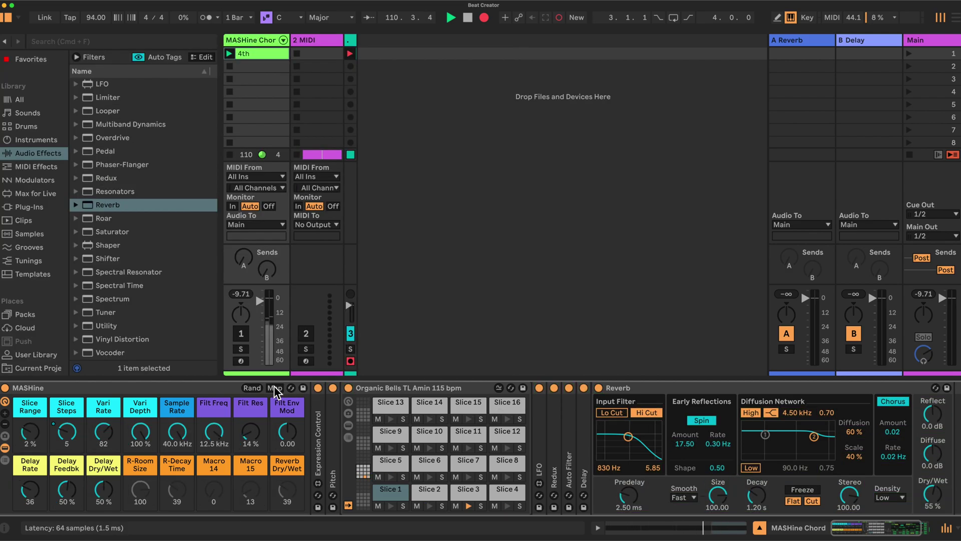
click(275, 388)
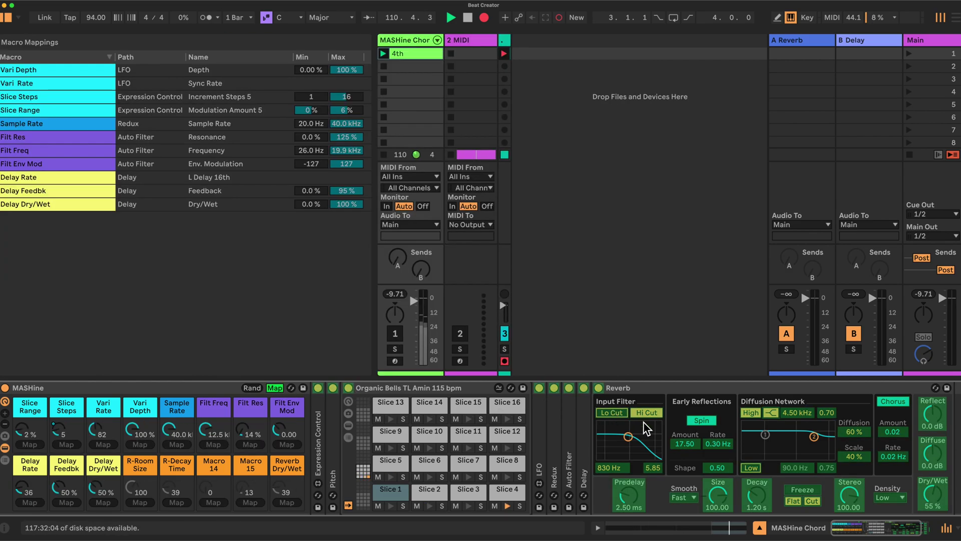
click(716, 495)
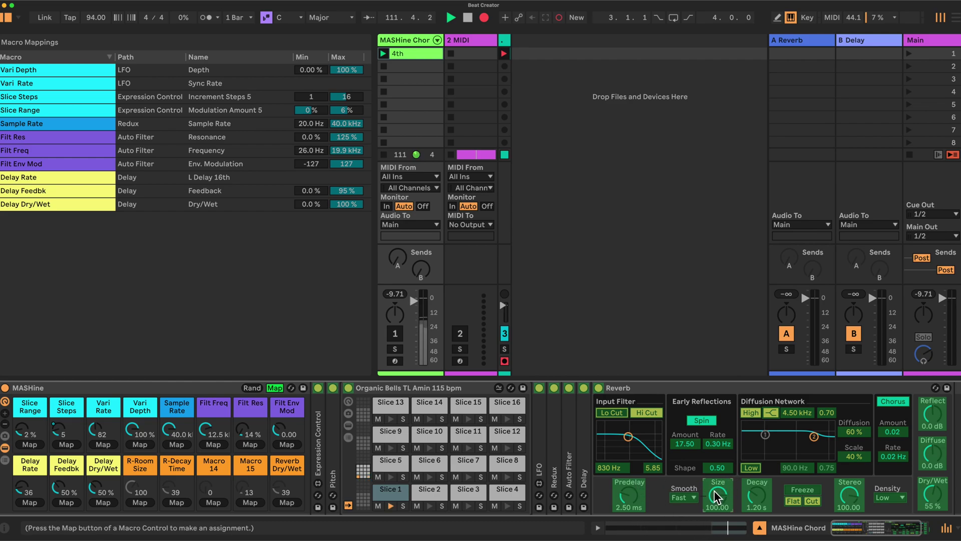
click(140, 502)
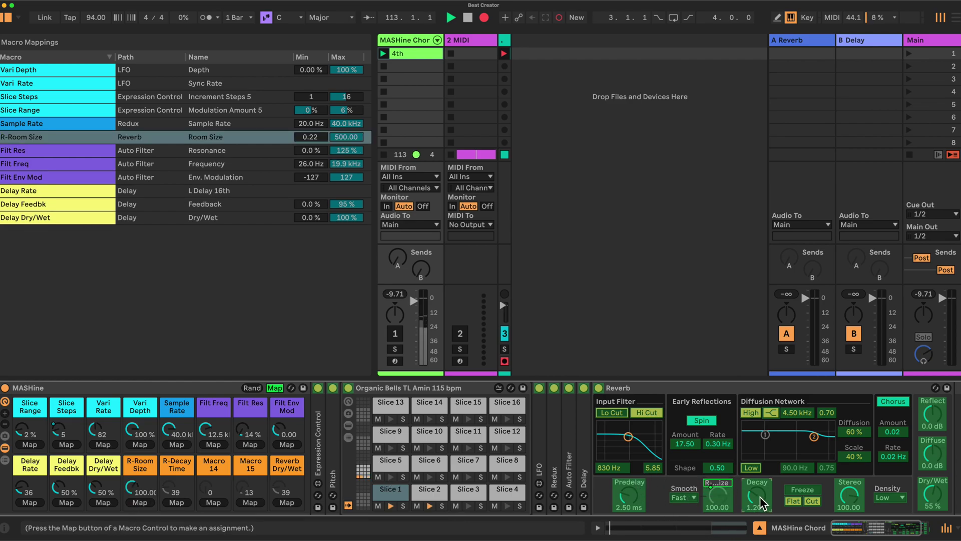
click(179, 500)
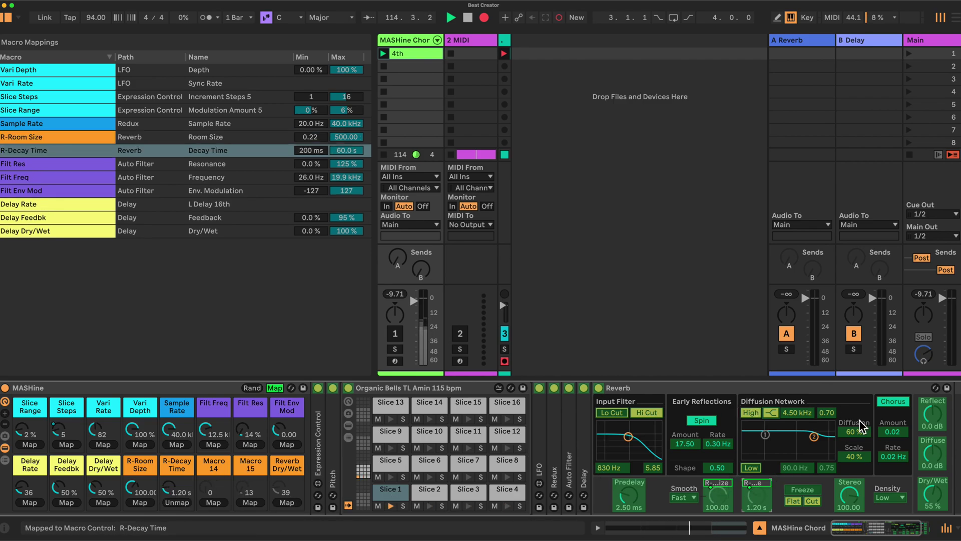
click(389, 490)
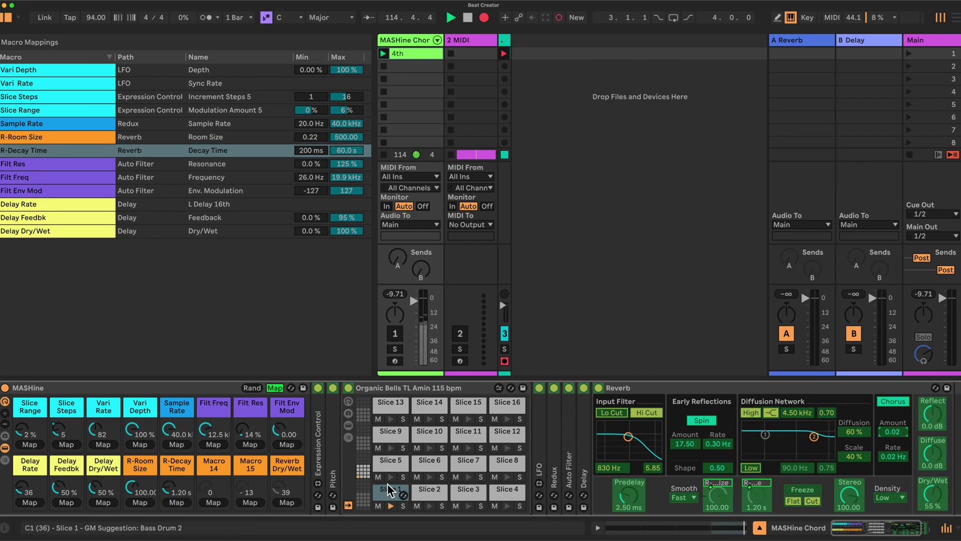
click(210, 499)
click(894, 452)
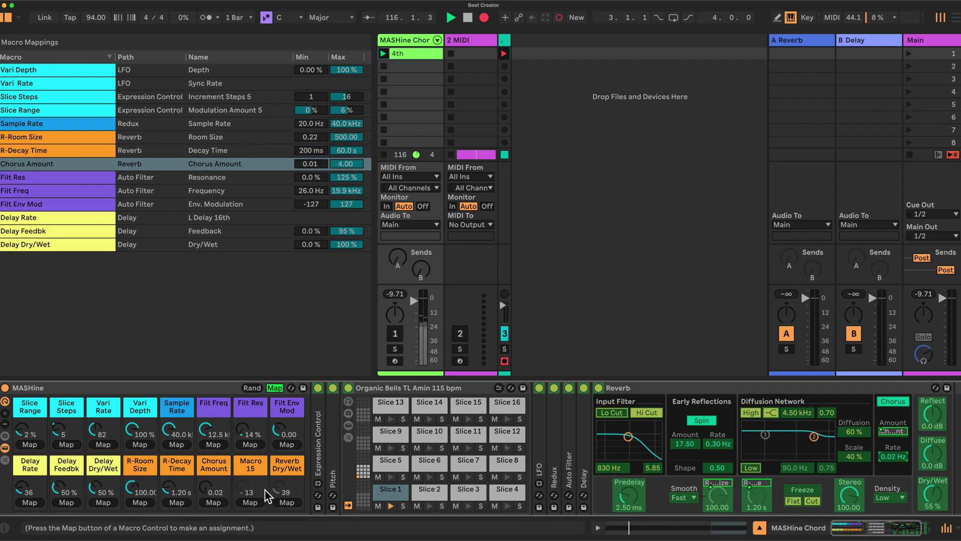
click(247, 501)
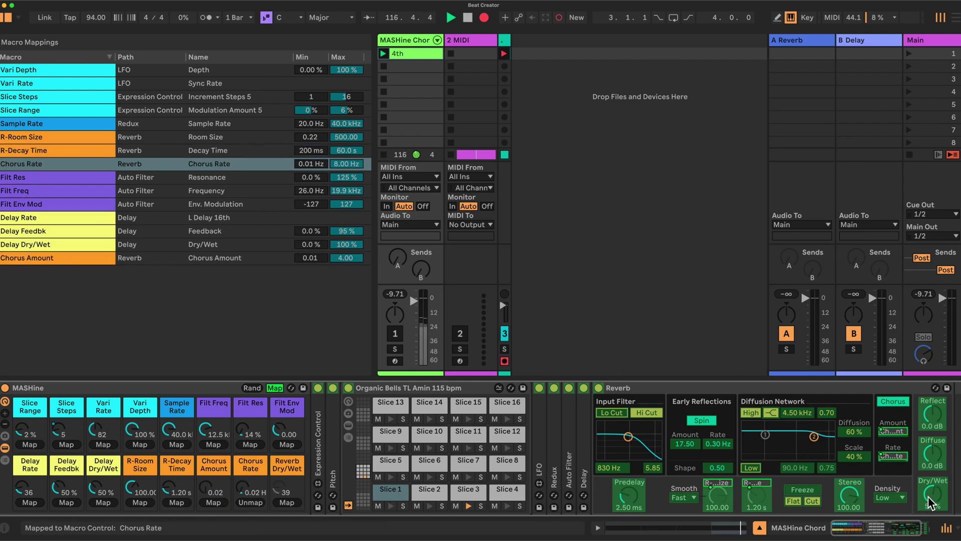
click(335, 504)
click(287, 502)
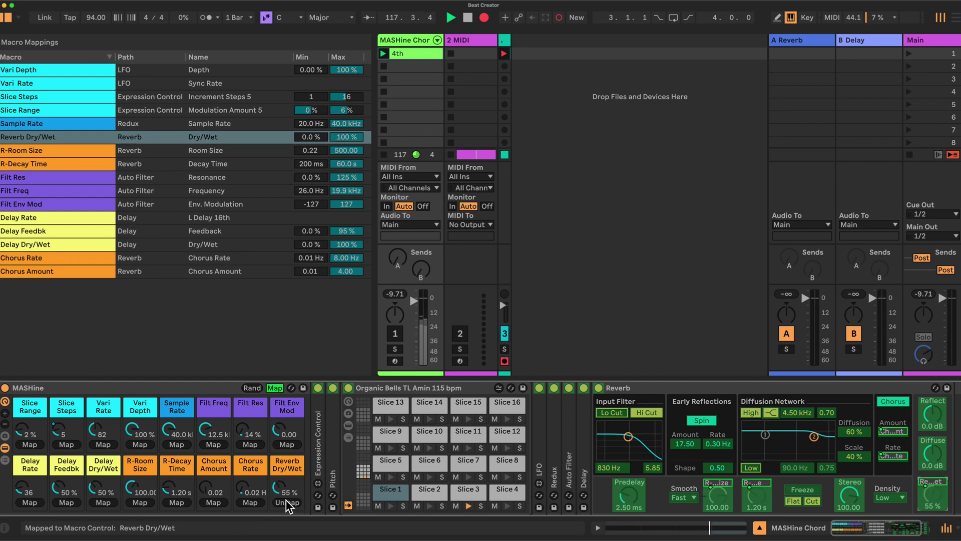
Step: Exit Map mode, switch Reverb's input filter from high cut to a 1.06 kHz low cut, and fold Reverb
click(275, 388)
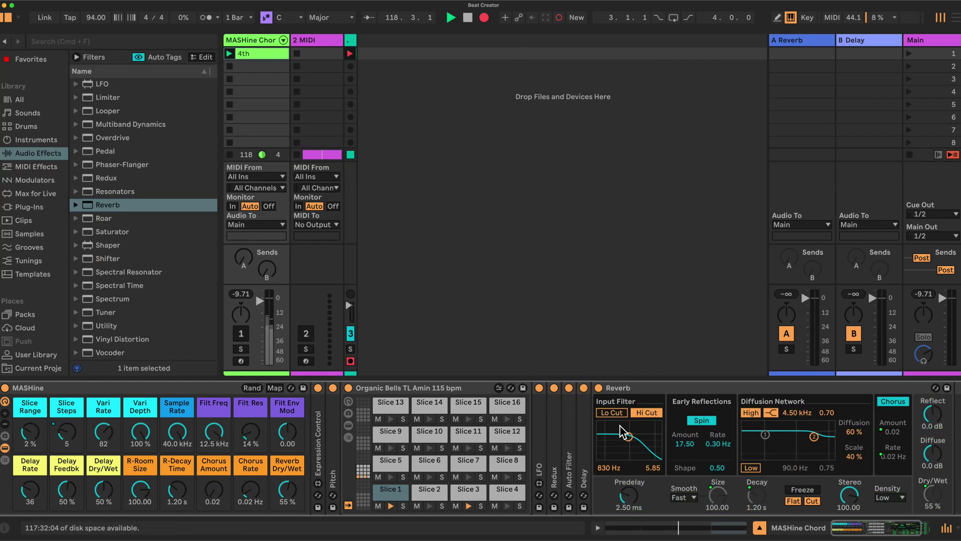
click(643, 412)
click(619, 410)
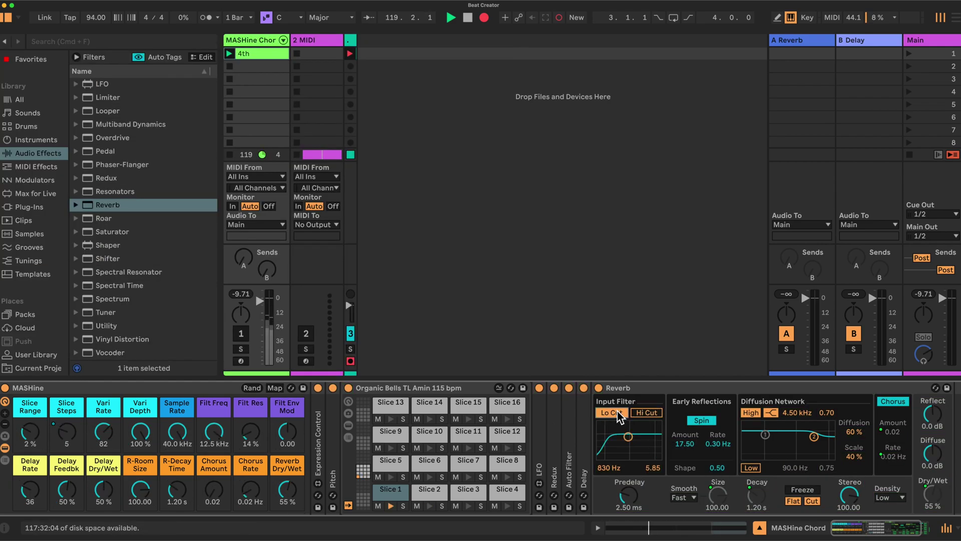
drag(628, 439, 631, 437)
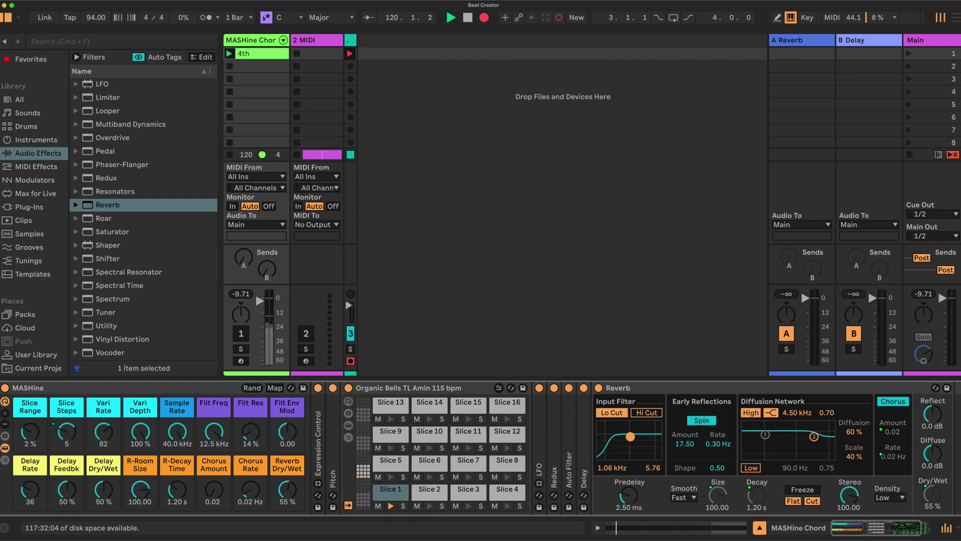
double_click(707, 386)
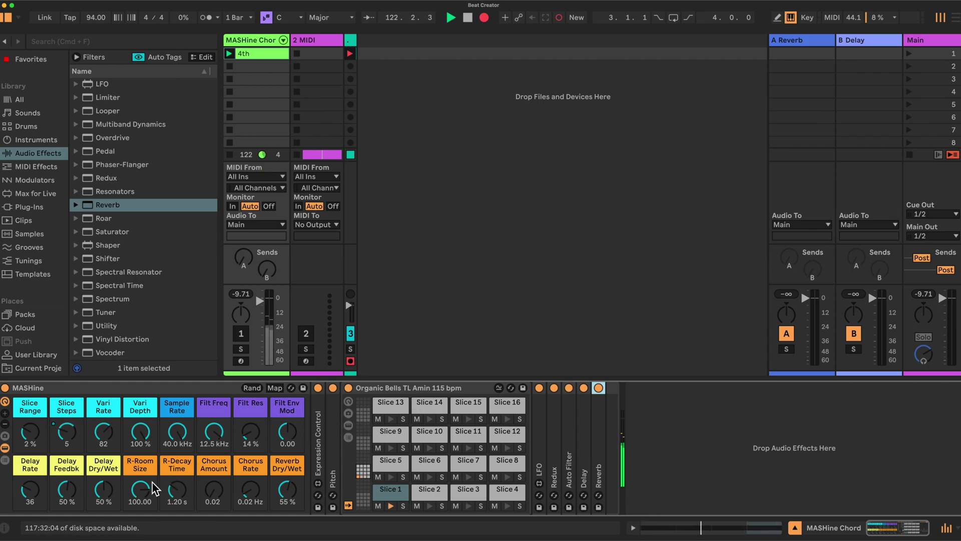
Step: Reactivate track 1 and raise the Slice Steps macro from 5 to 6
click(244, 333)
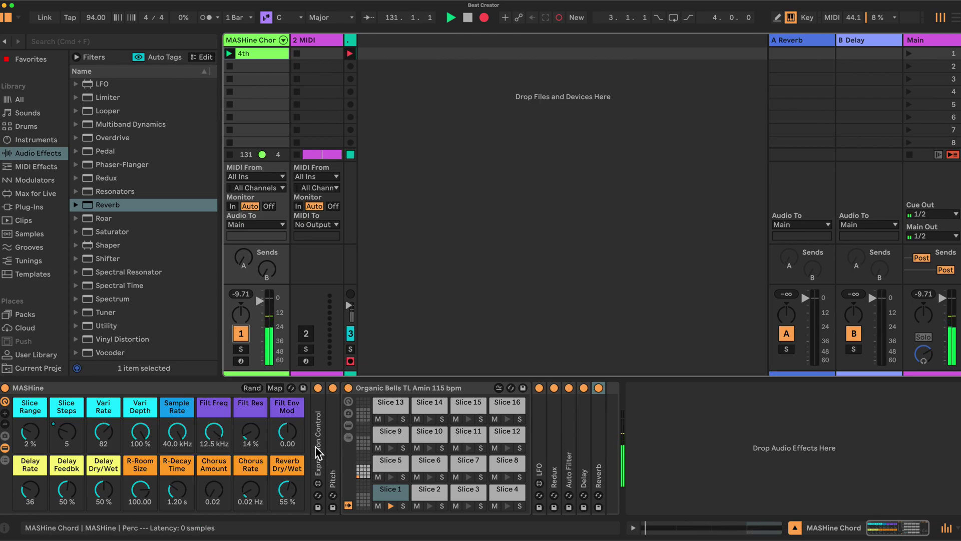
drag(66, 431, 67, 429)
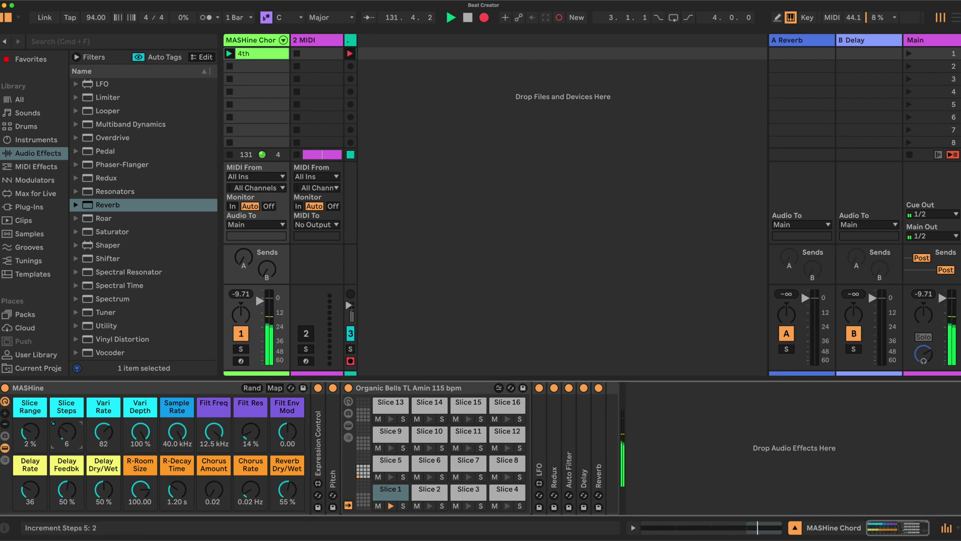